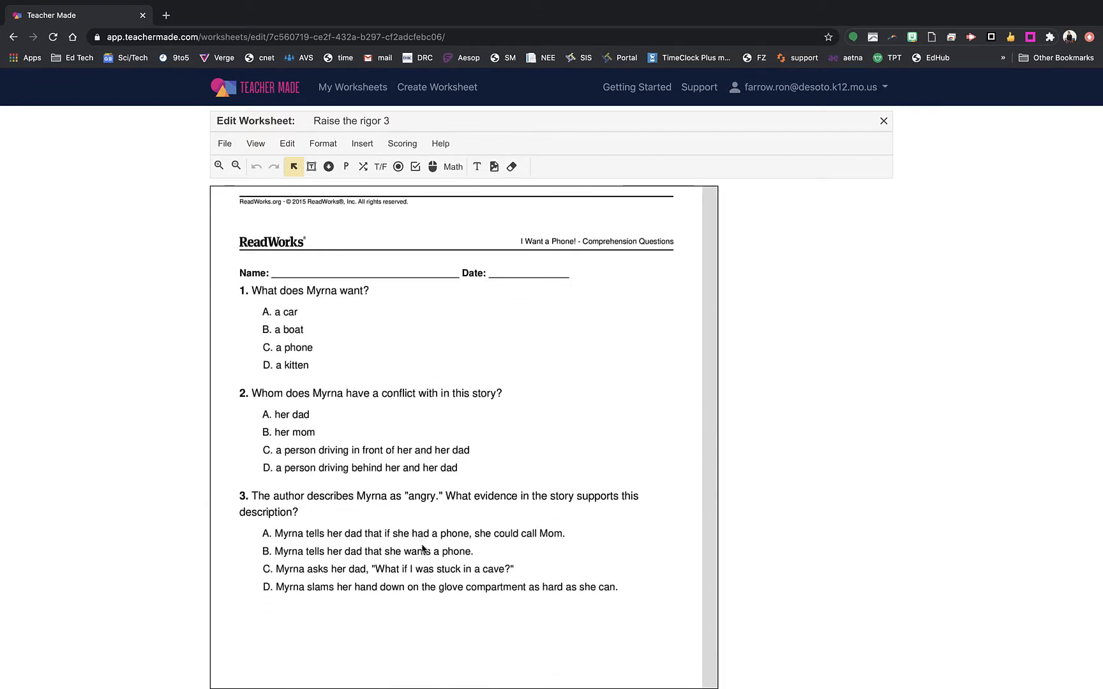
- Review the reading passage and the multiple-choice comprehension questions on the worksheet
{"action": "scroll", "coordinate": [432, 502], "scroll_direction": "down", "scroll_amount": 1}
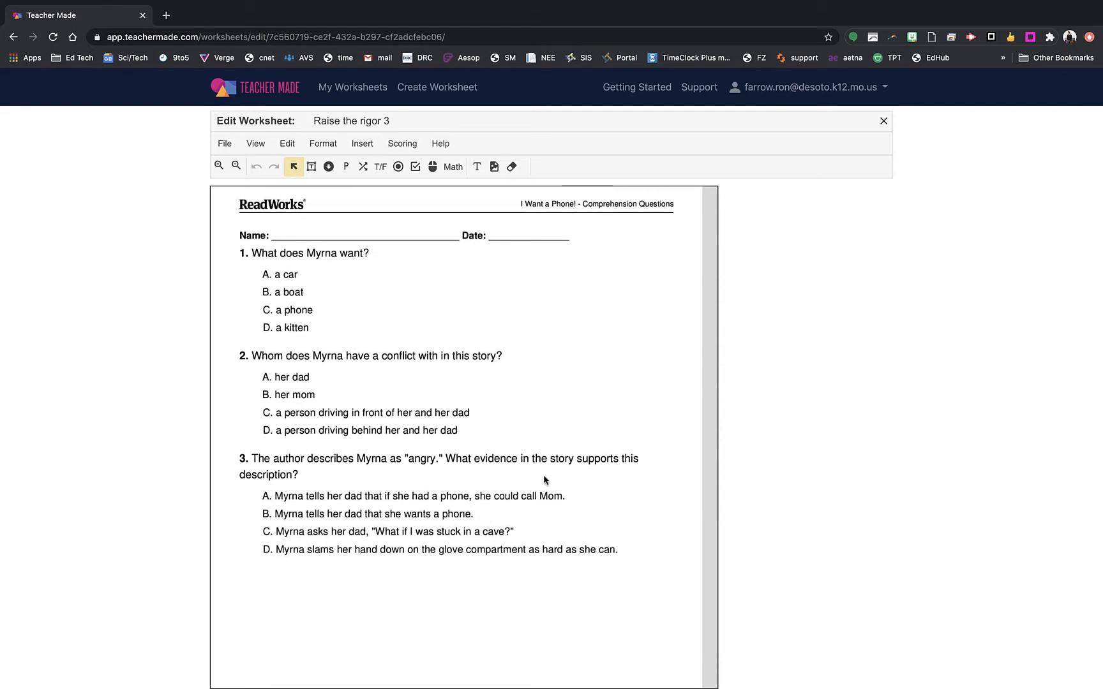
{"action": "scroll", "coordinate": [542, 478], "scroll_direction": "up", "scroll_amount": 1}
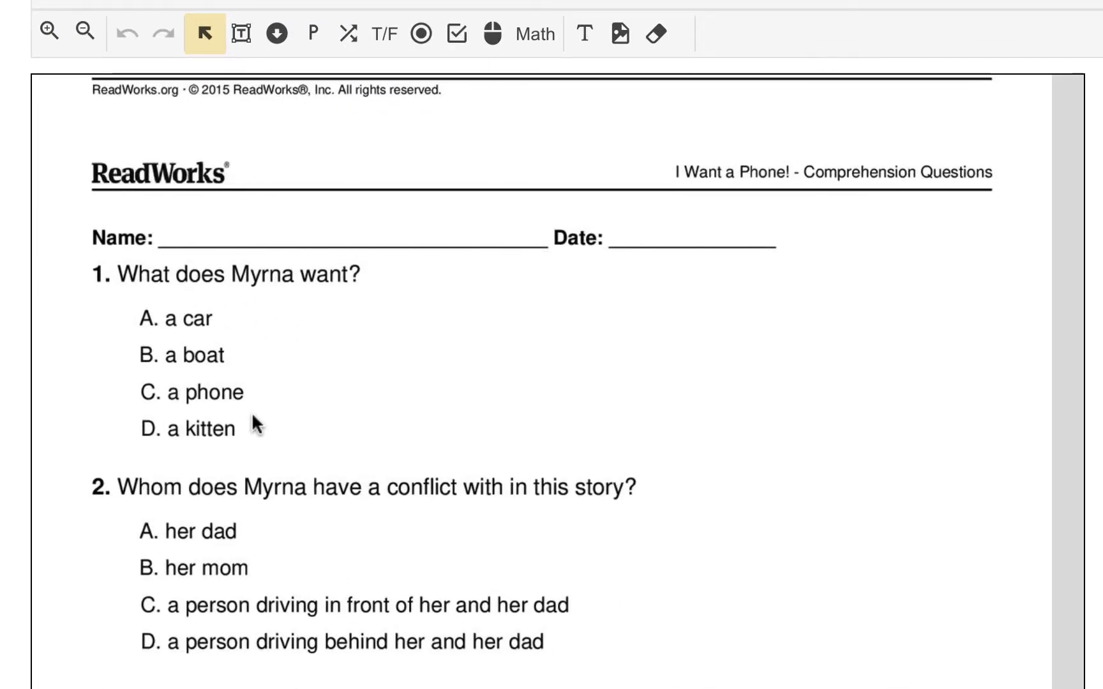
{"action": "scroll", "coordinate": [841, 447], "scroll_direction": "up", "scroll_amount": 10}
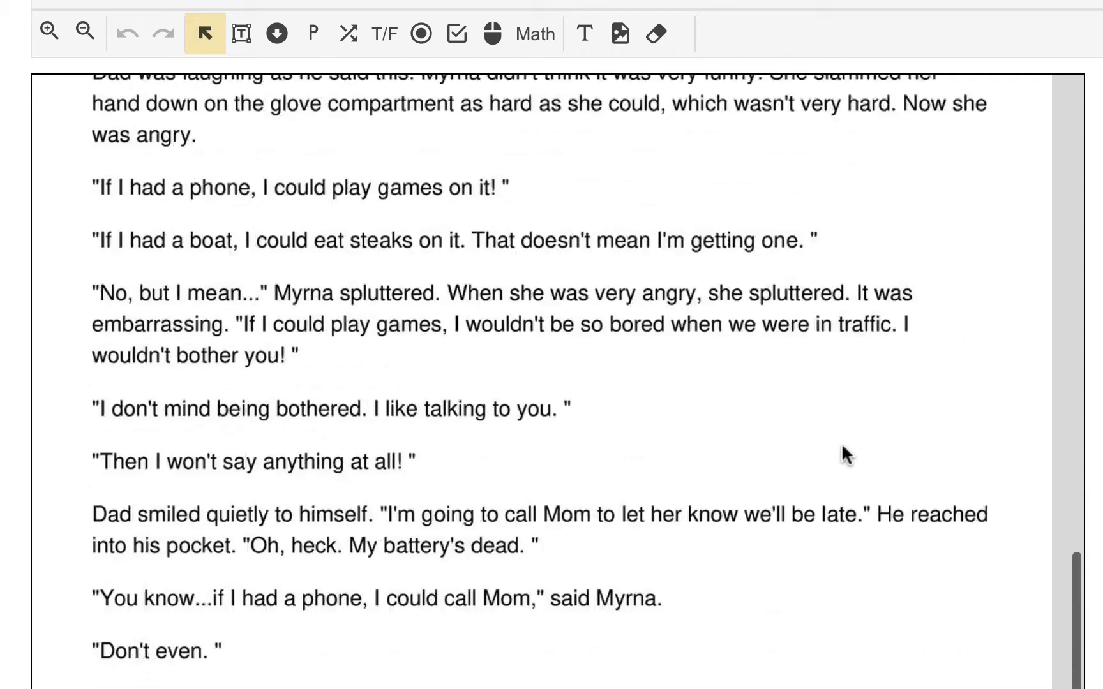
{"action": "scroll", "coordinate": [842, 443], "scroll_direction": "up", "scroll_amount": 15}
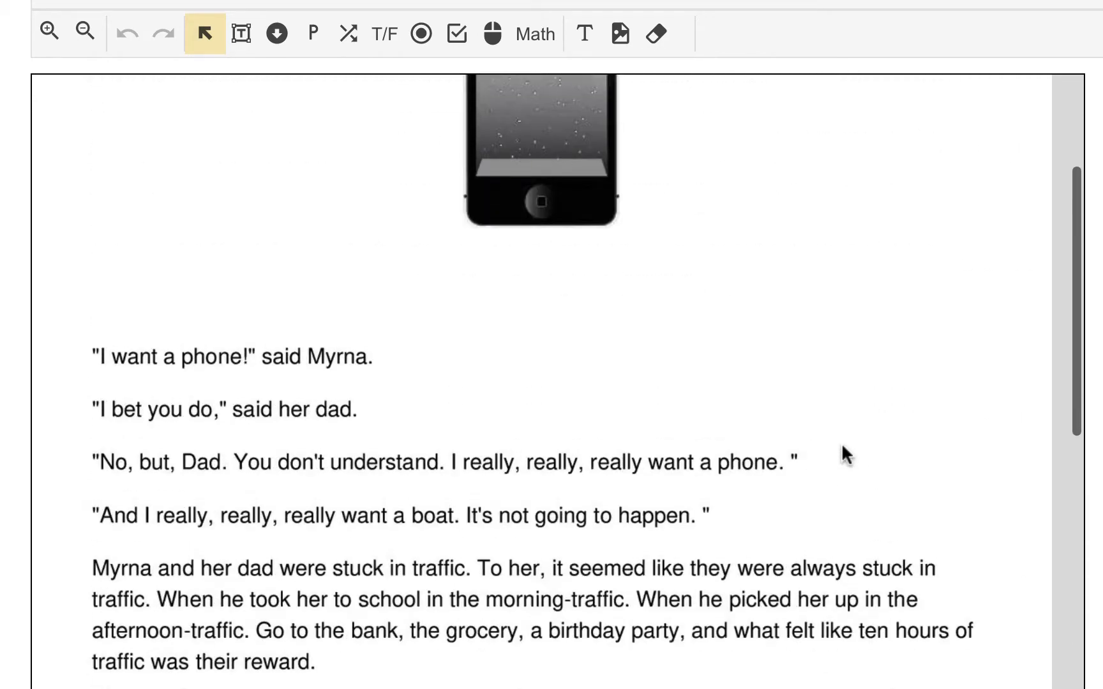
{"action": "scroll", "coordinate": [842, 448], "scroll_direction": "down", "scroll_amount": 15}
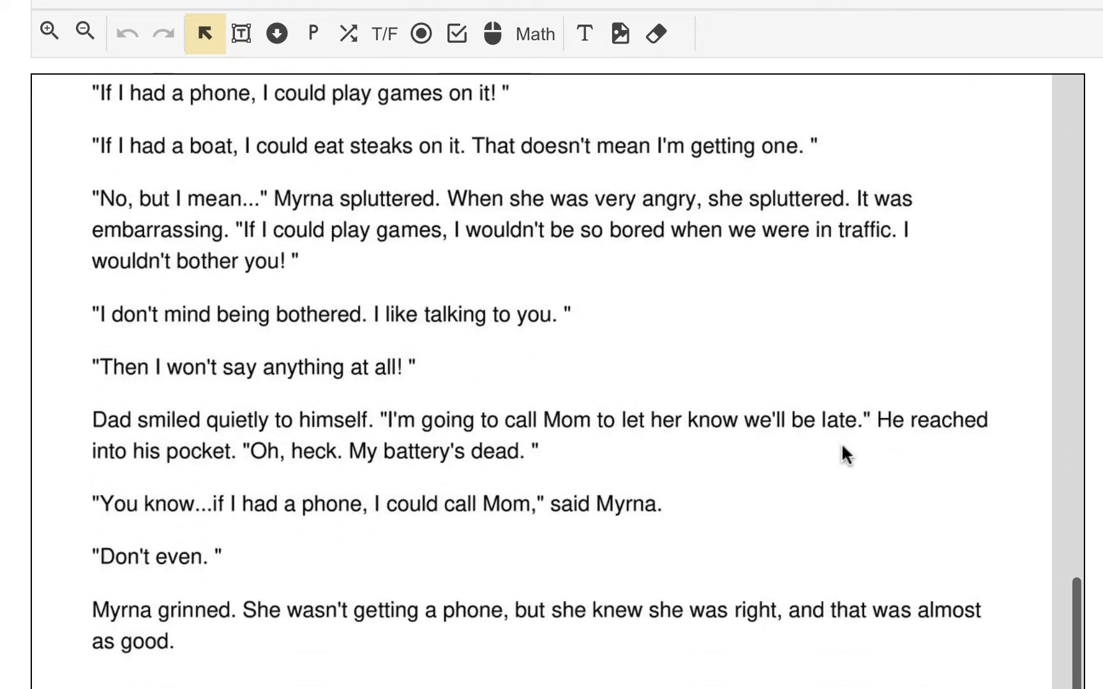
{"action": "scroll", "coordinate": [842, 442], "scroll_direction": "down", "scroll_amount": 8}
{"action": "scroll", "coordinate": [842, 447], "scroll_direction": "down", "scroll_amount": 2}
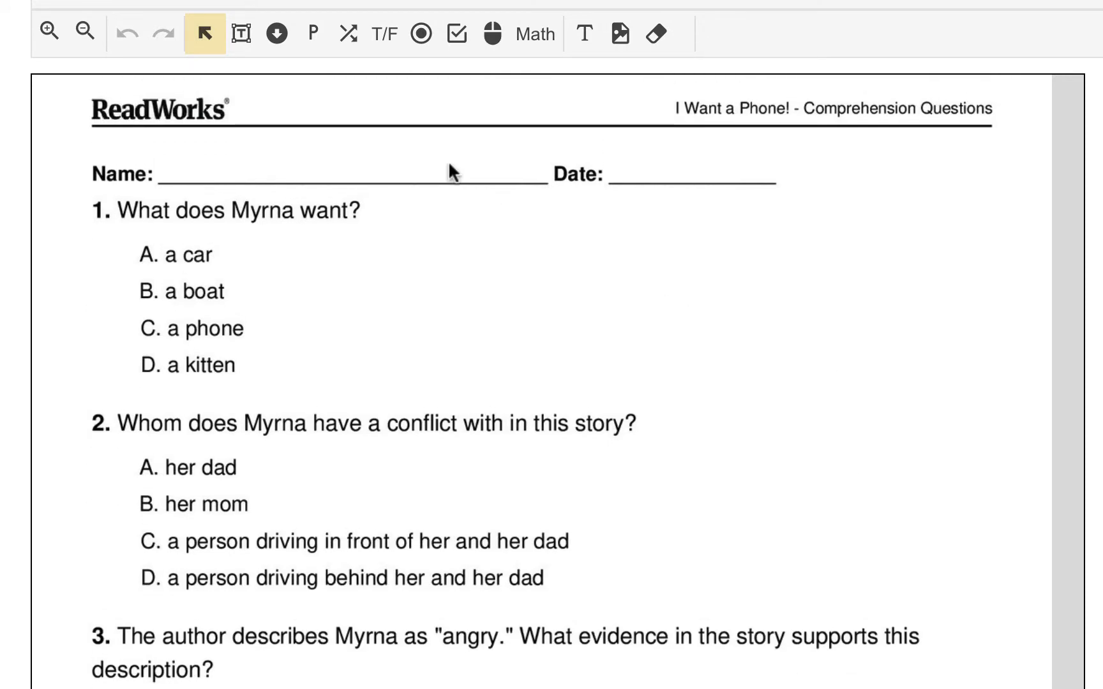
- Cover question 1's answer choices with a text box reading "Click on the text in the passage above that states what Mryna wants."
{"action": "left_click", "coordinate": [585, 35]}
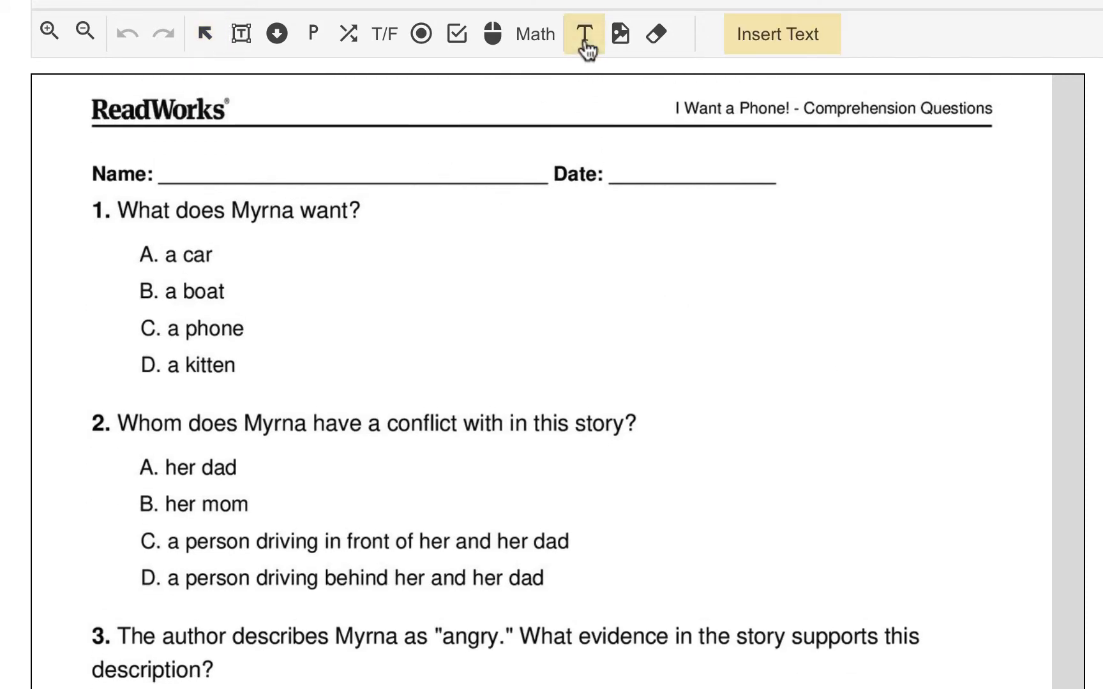
{"action": "left_click_drag", "start_coordinate": [115, 235], "coordinate": [793, 386]}
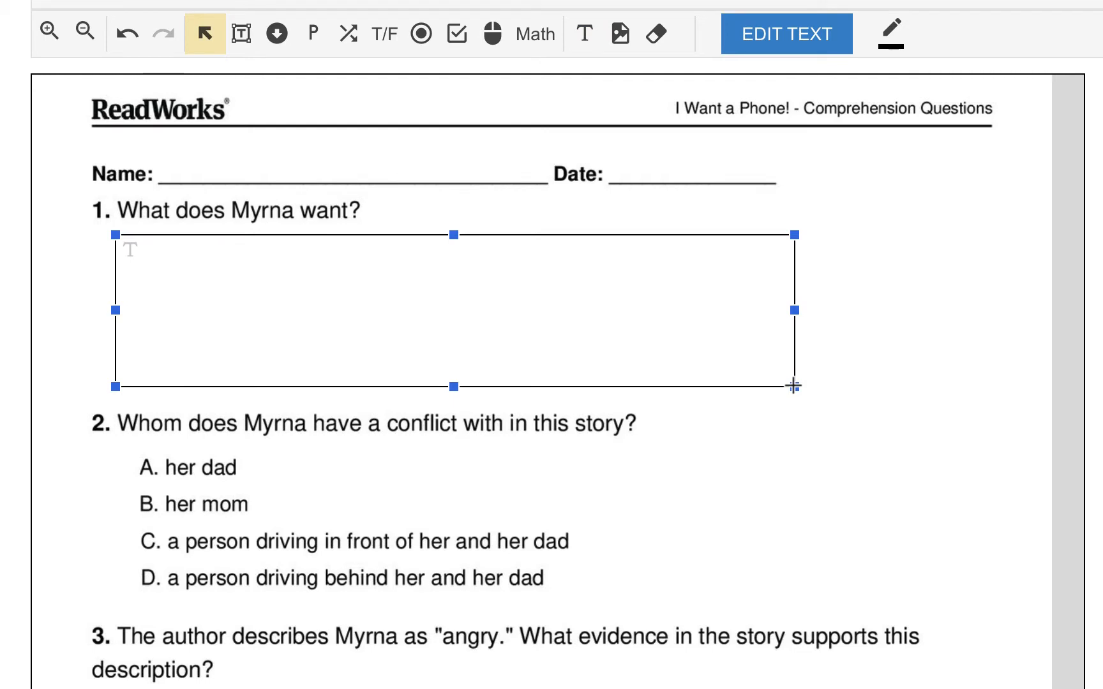
{"action": "double_click", "coordinate": [240, 268]}
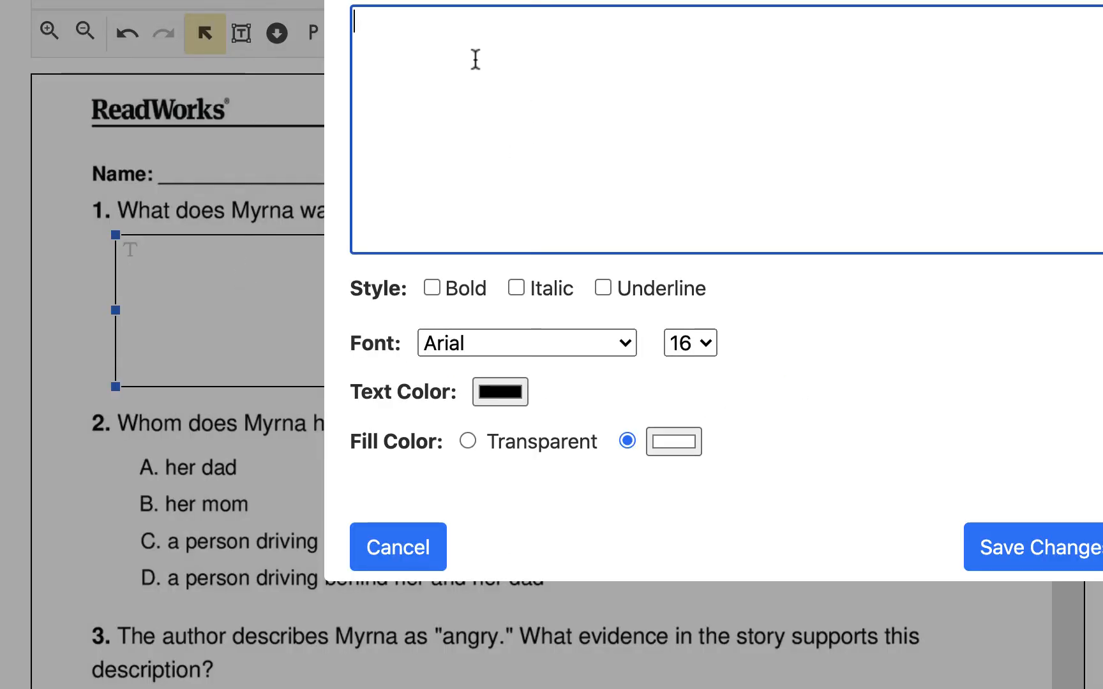
{"action": "type", "text": "Click on the text in the passage above that states what Mryna wants."}
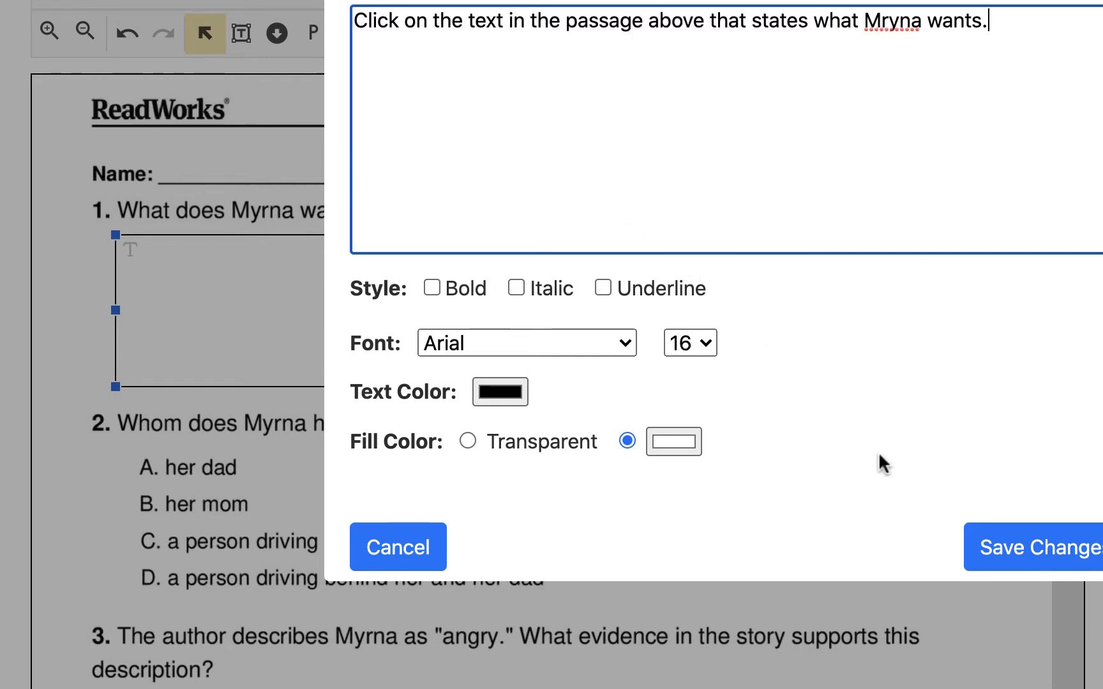
{"action": "left_click", "coordinate": [1011, 548]}
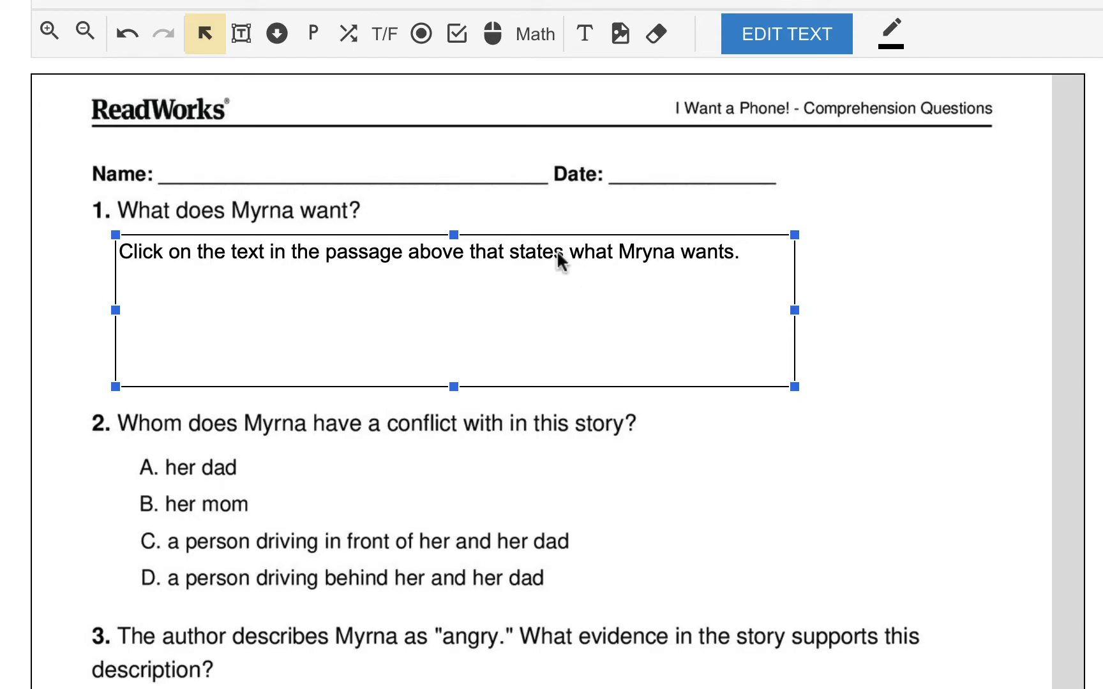
- Add a hot spot around the passage line "I want a phone!" said Myrna, scored when the student clicks it
{"action": "scroll", "coordinate": [908, 249], "scroll_direction": "up", "scroll_amount": 15}
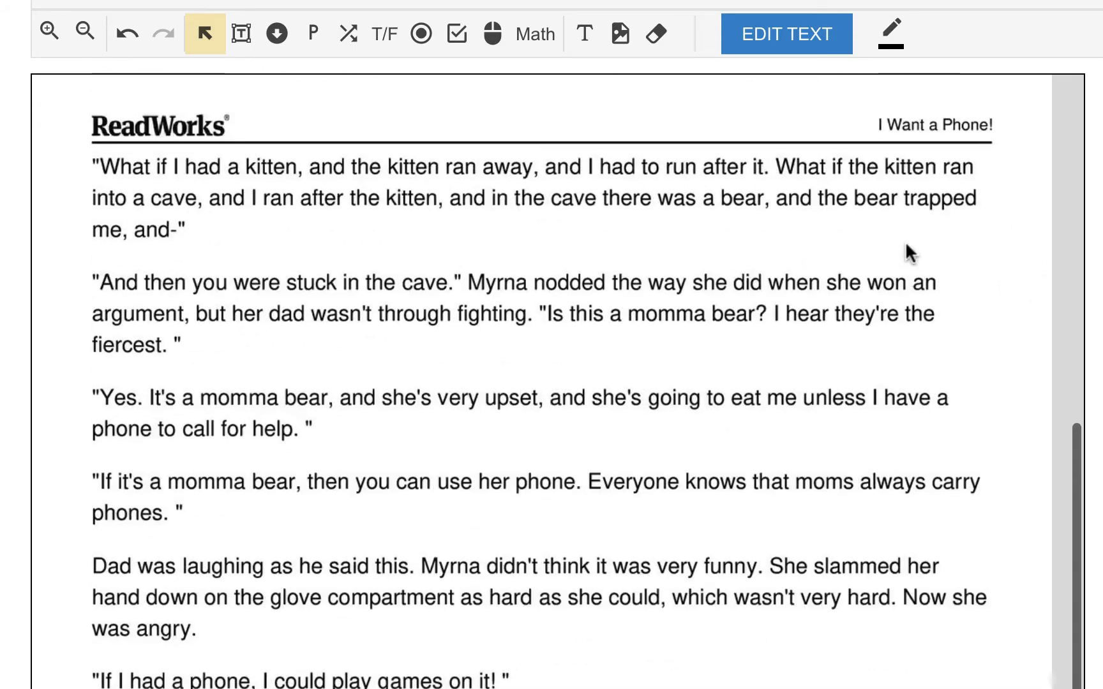
{"action": "scroll", "coordinate": [907, 246], "scroll_direction": "down", "scroll_amount": 6}
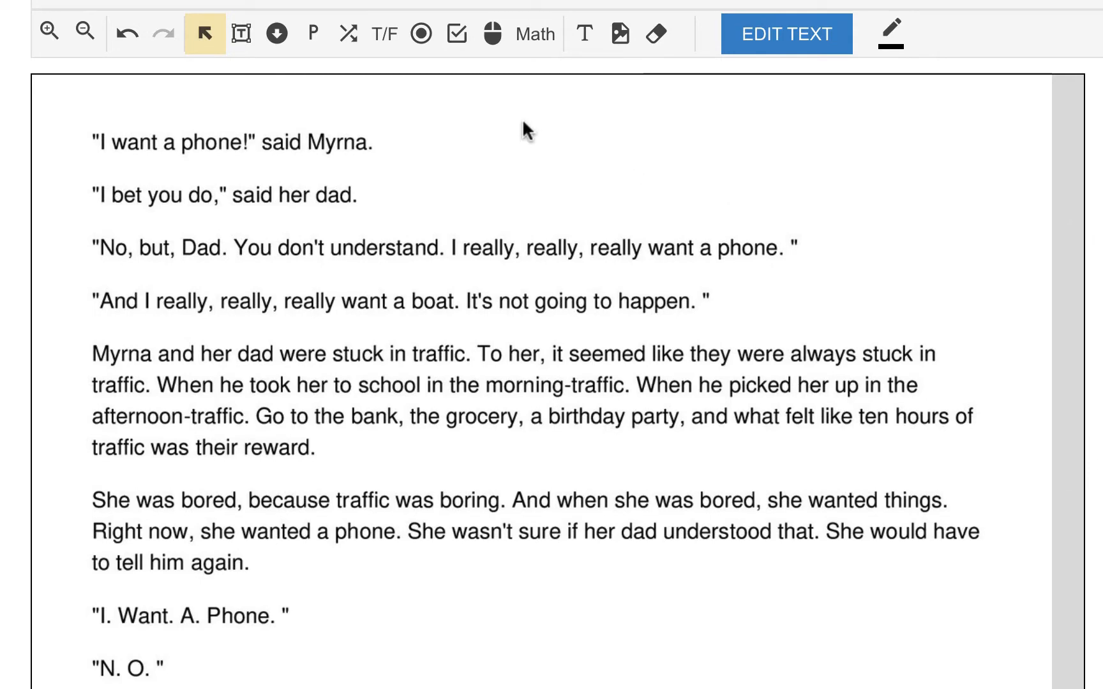
{"action": "left_click", "coordinate": [492, 48]}
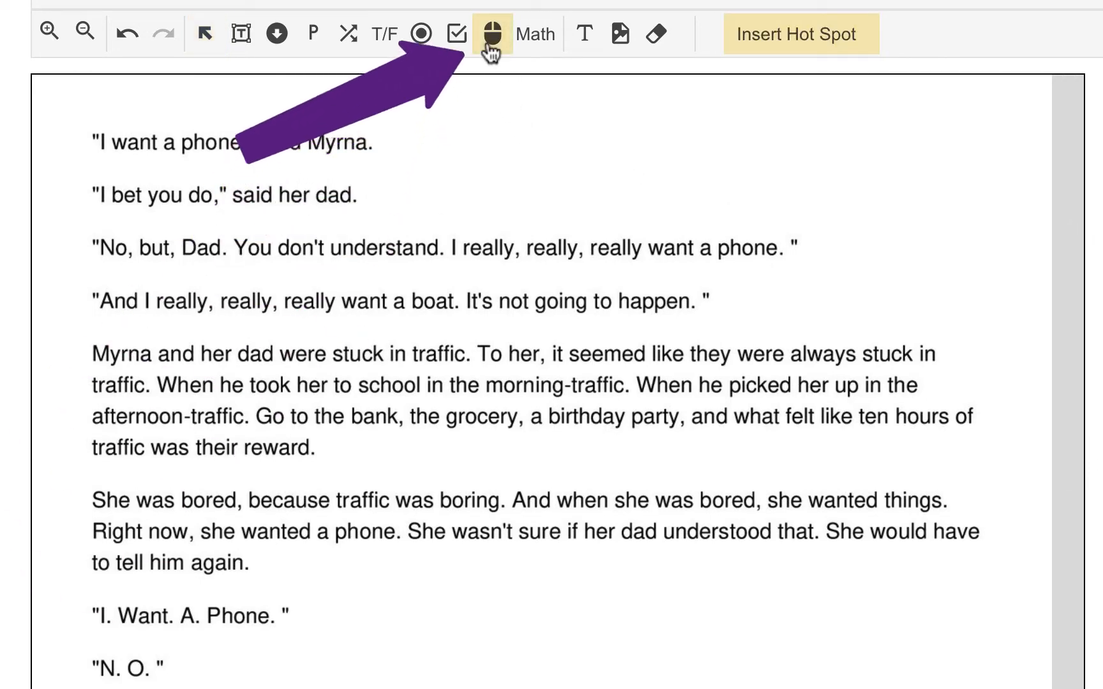
{"action": "left_click", "coordinate": [81, 126]}
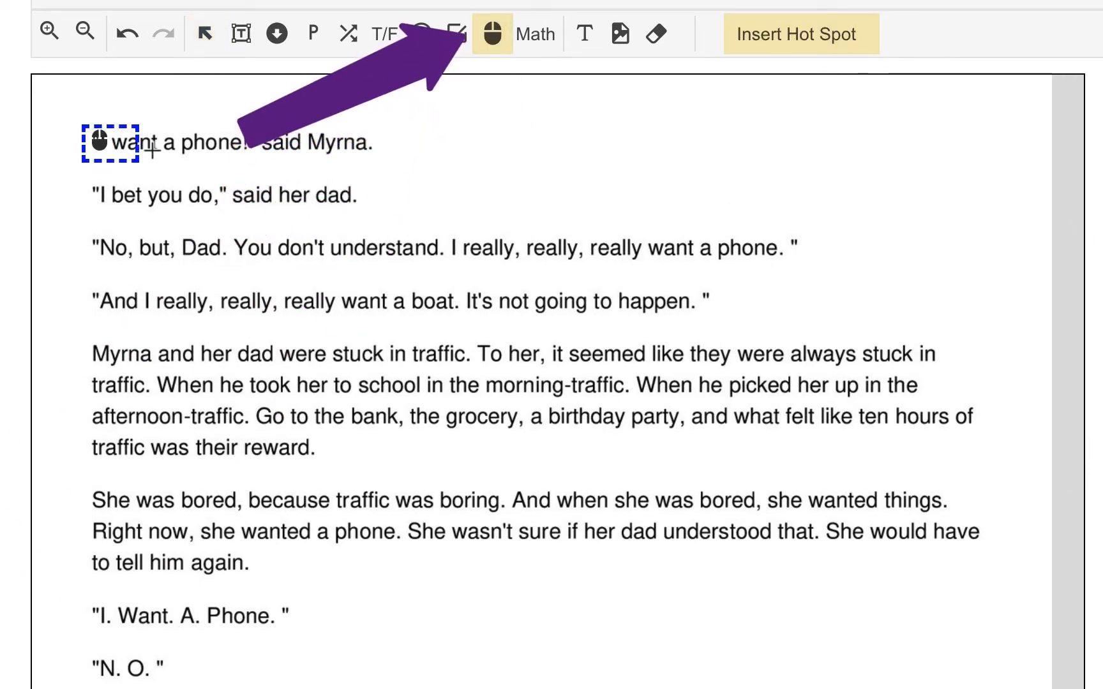
{"action": "left_click_drag", "start_coordinate": [151, 149], "coordinate": [383, 167]}
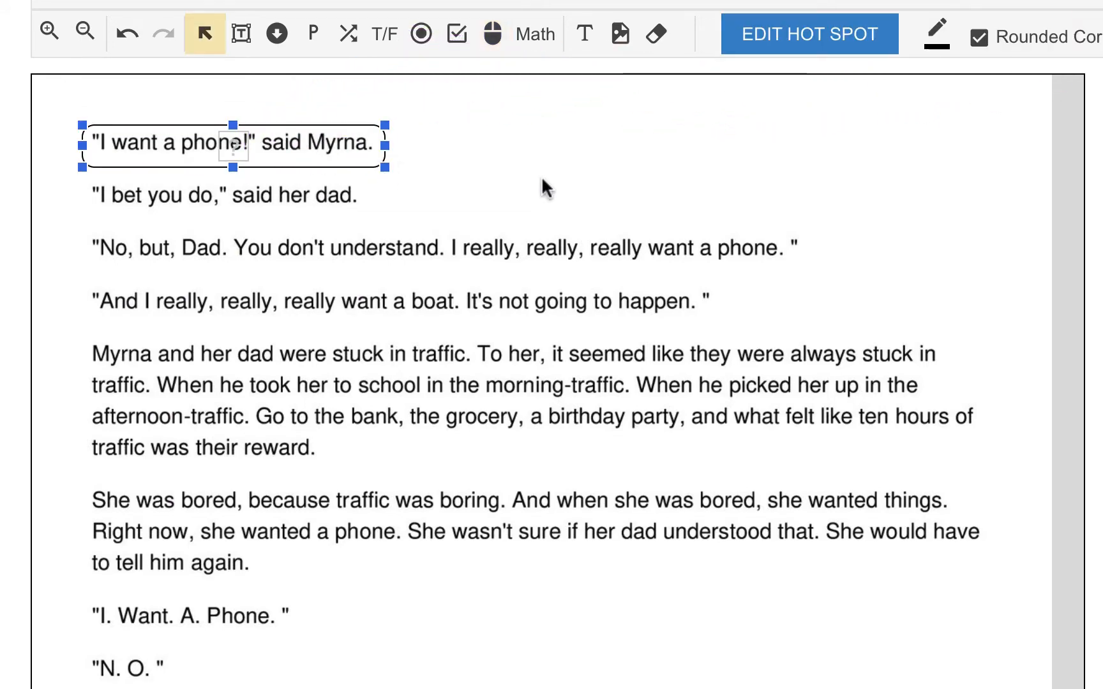
{"action": "left_click", "coordinate": [798, 40]}
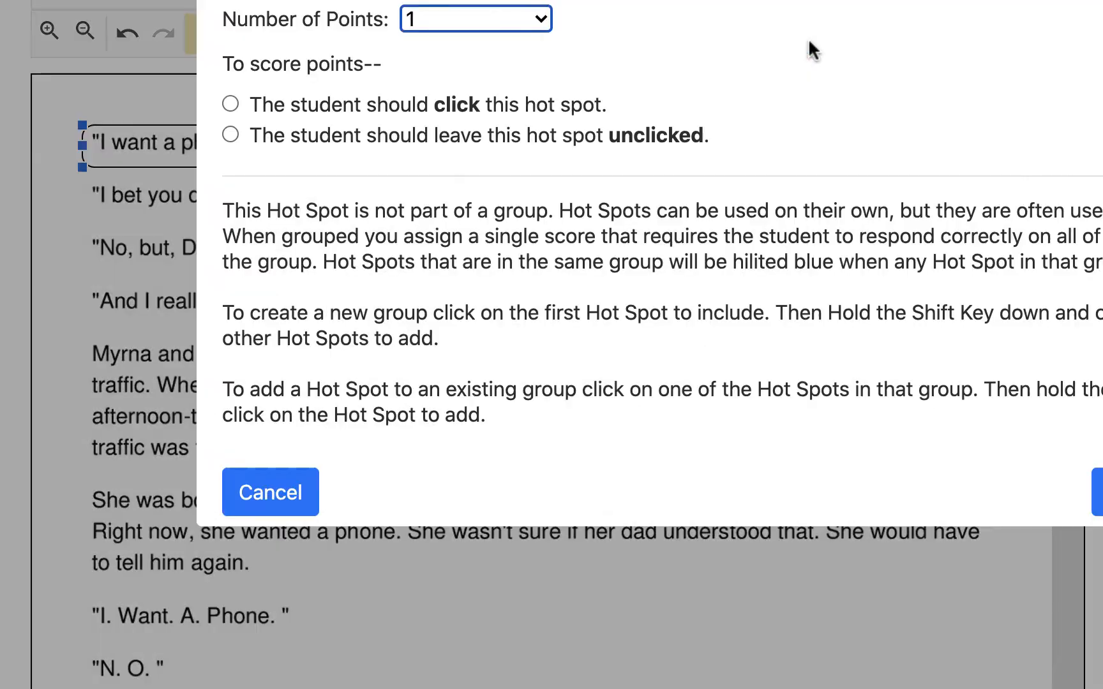
{"action": "left_click", "coordinate": [529, 104]}
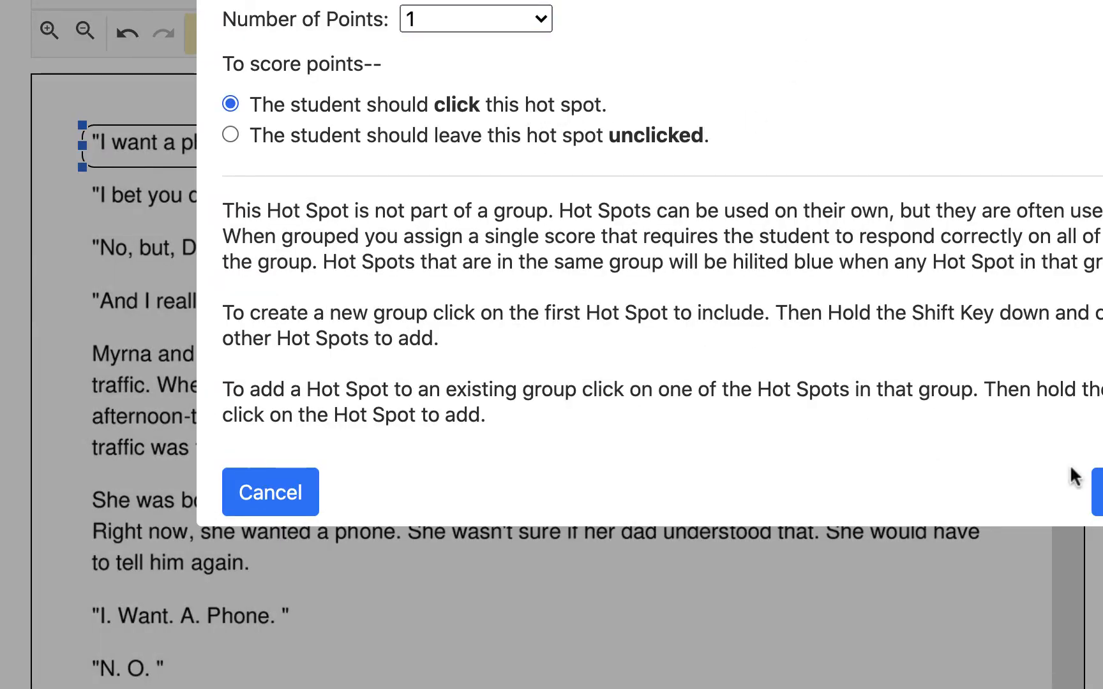
{"action": "left_click", "coordinate": [1097, 491]}
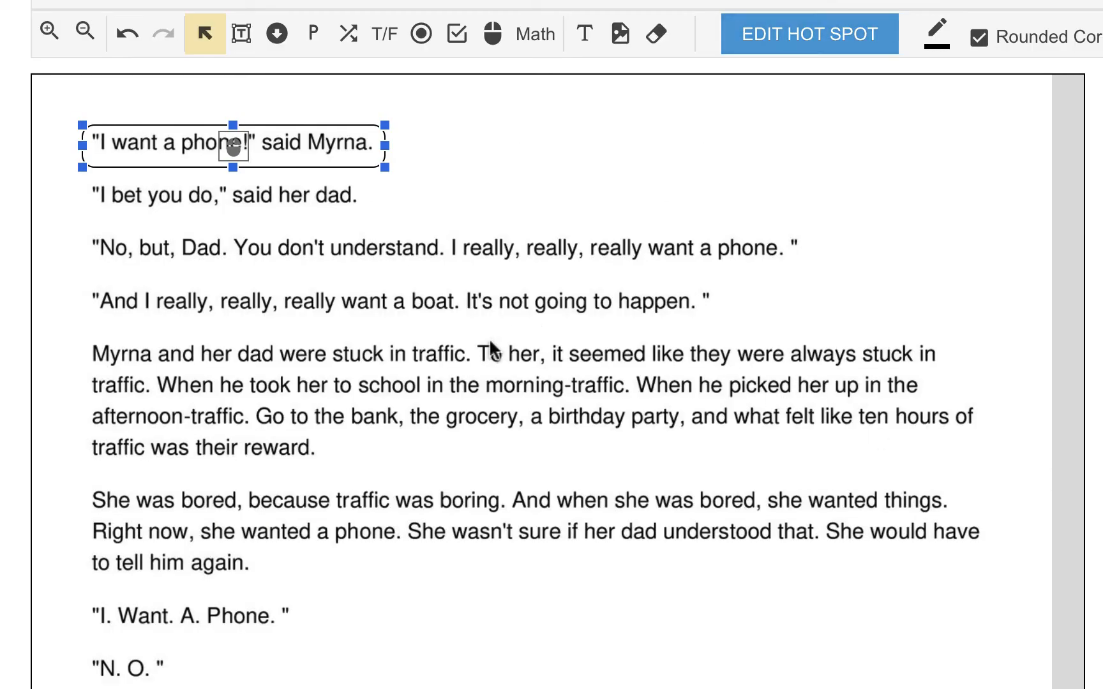
- Add a hot spot around the line "And I really, really, really want a boat. It's not going to happen.", scored when left unclicked
{"action": "scroll", "coordinate": [487, 386], "scroll_direction": "down", "scroll_amount": 1}
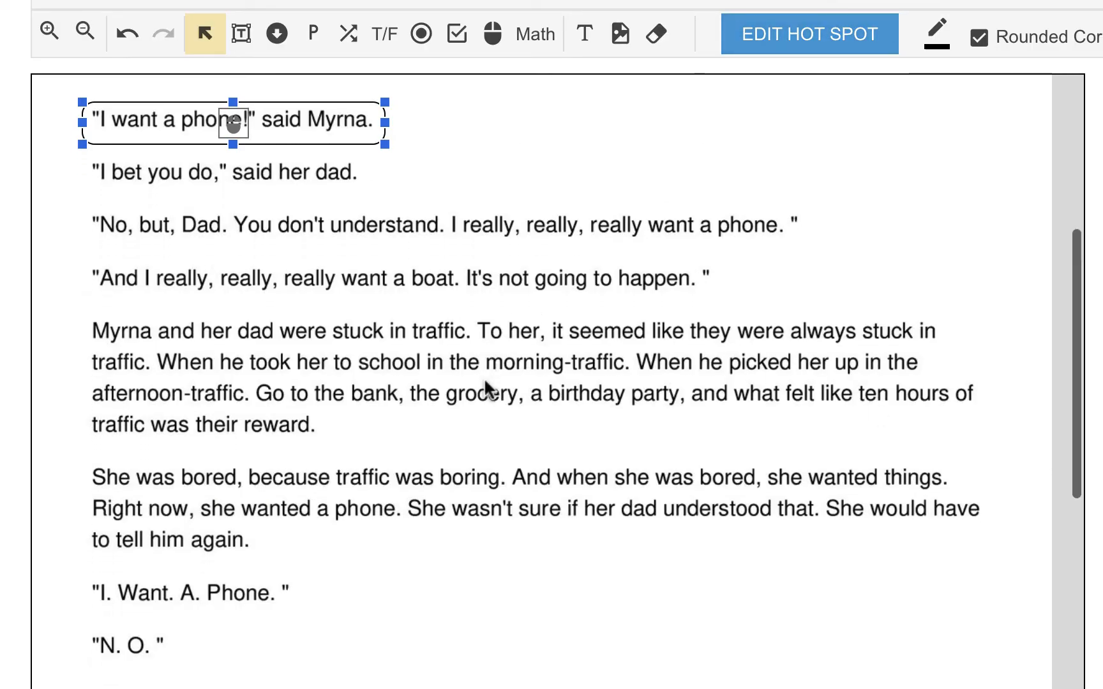
{"action": "left_click", "coordinate": [493, 48]}
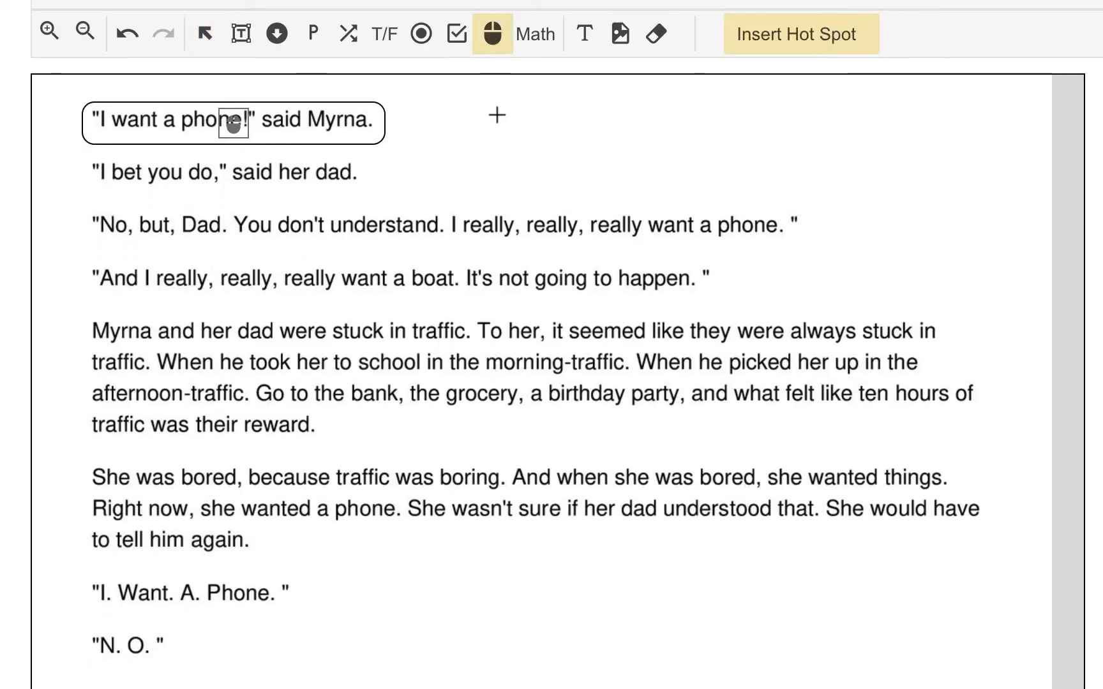
{"action": "scroll", "coordinate": [480, 428], "scroll_direction": "down", "scroll_amount": 1}
{"action": "scroll", "coordinate": [480, 428], "scroll_direction": "down", "scroll_amount": 1}
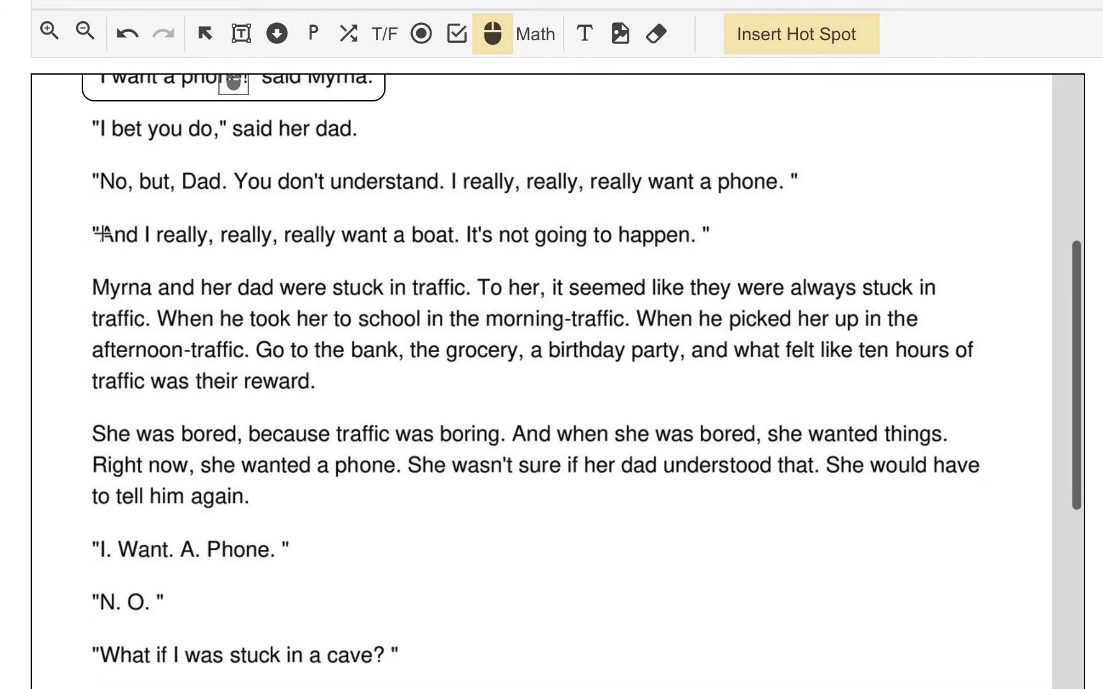
{"action": "left_click_drag", "start_coordinate": [84, 217], "coordinate": [726, 257]}
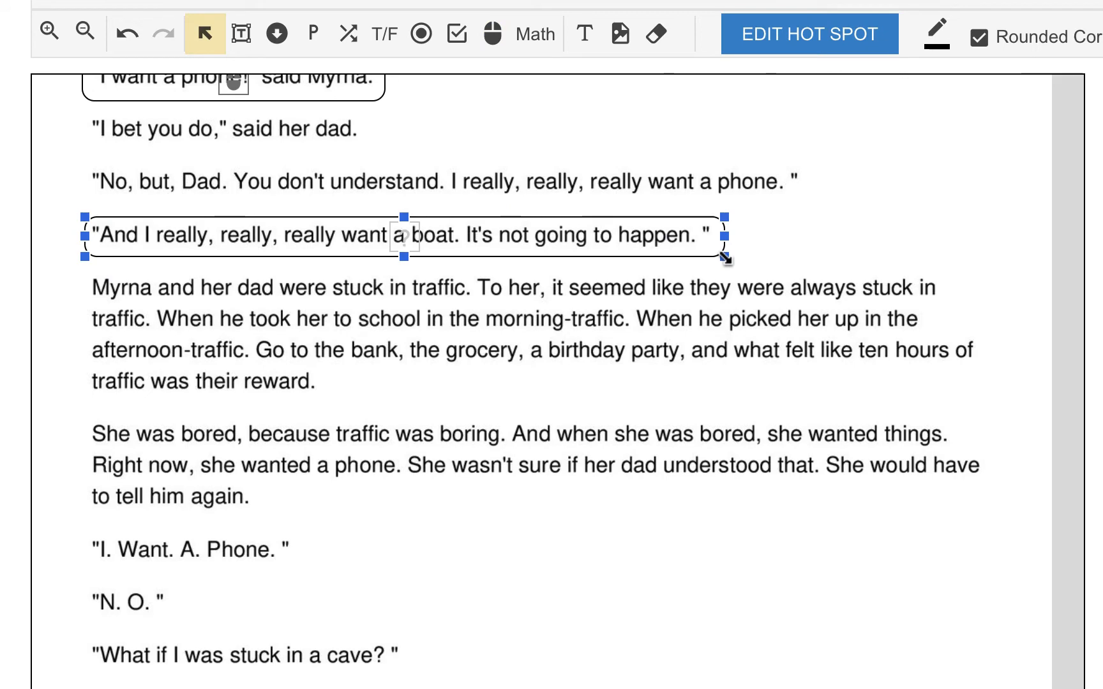
{"action": "left_click", "coordinate": [807, 35]}
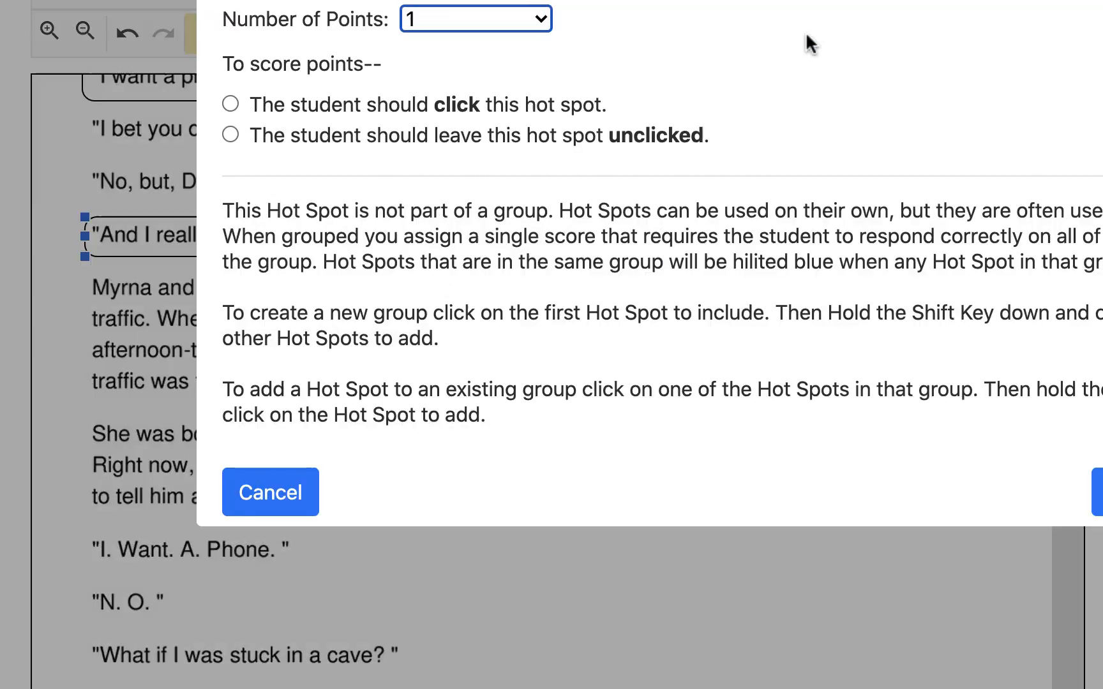
{"action": "left_click", "coordinate": [666, 136]}
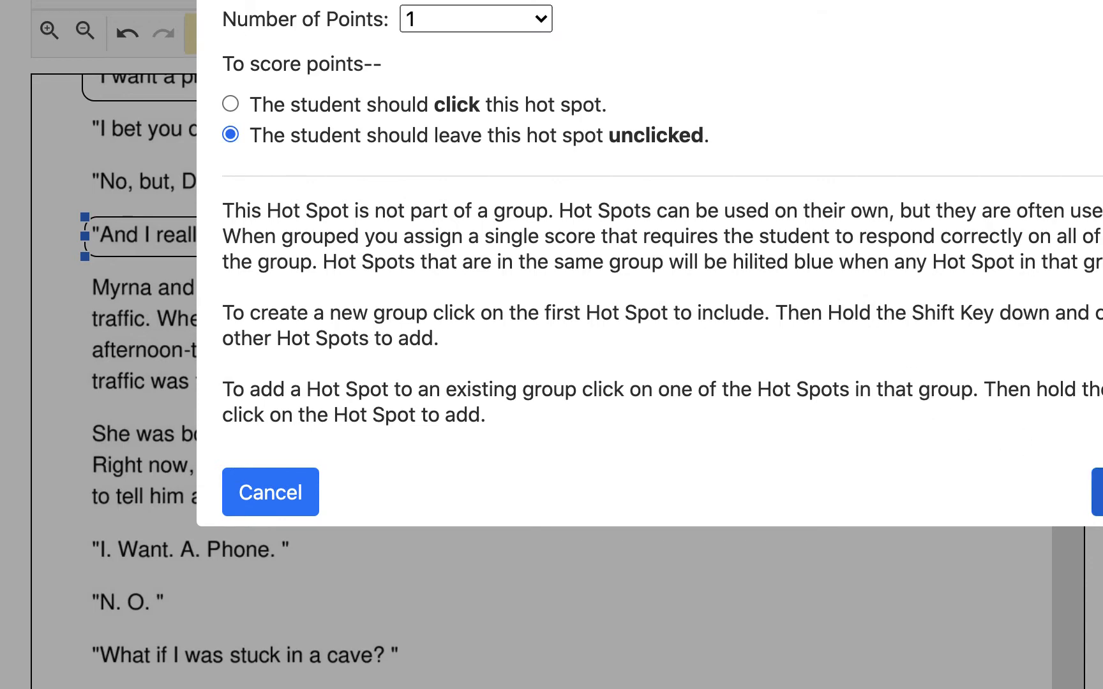
{"action": "left_click", "coordinate": [1096, 491]}
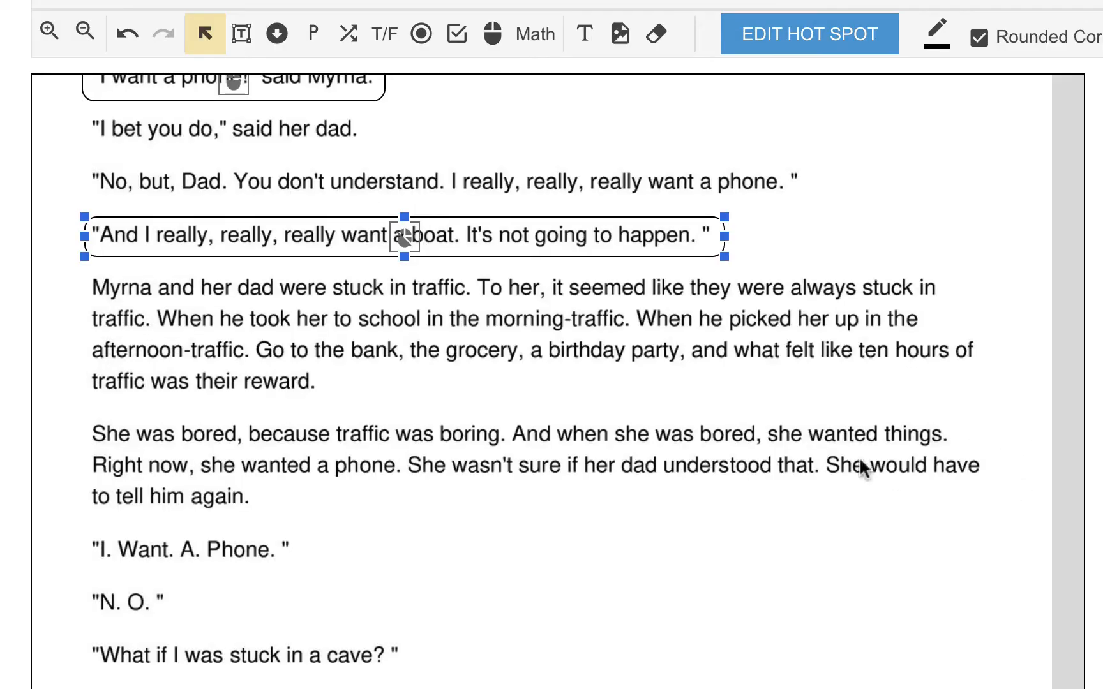
- Cover answer choices A to D of question 2 with an open answer box
{"action": "scroll", "coordinate": [694, 624], "scroll_direction": "down", "scroll_amount": 3}
{"action": "scroll", "coordinate": [734, 574], "scroll_direction": "up", "scroll_amount": 5}
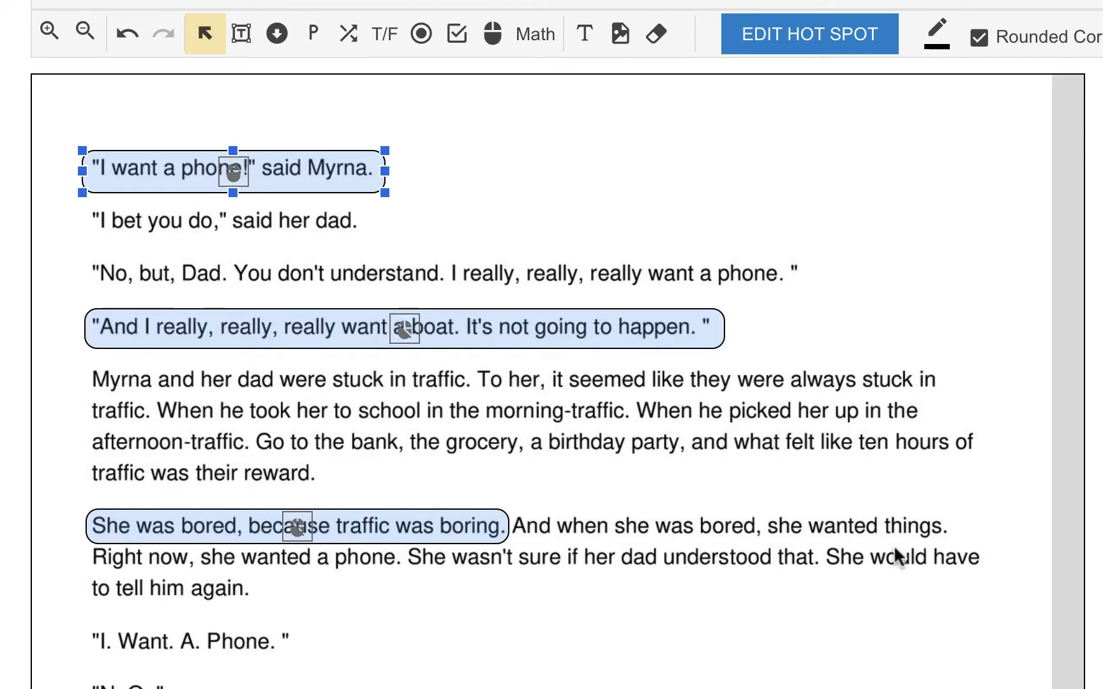
{"action": "scroll", "coordinate": [882, 637], "scroll_direction": "down", "scroll_amount": 1}
{"action": "scroll", "coordinate": [882, 637], "scroll_direction": "down", "scroll_amount": 20}
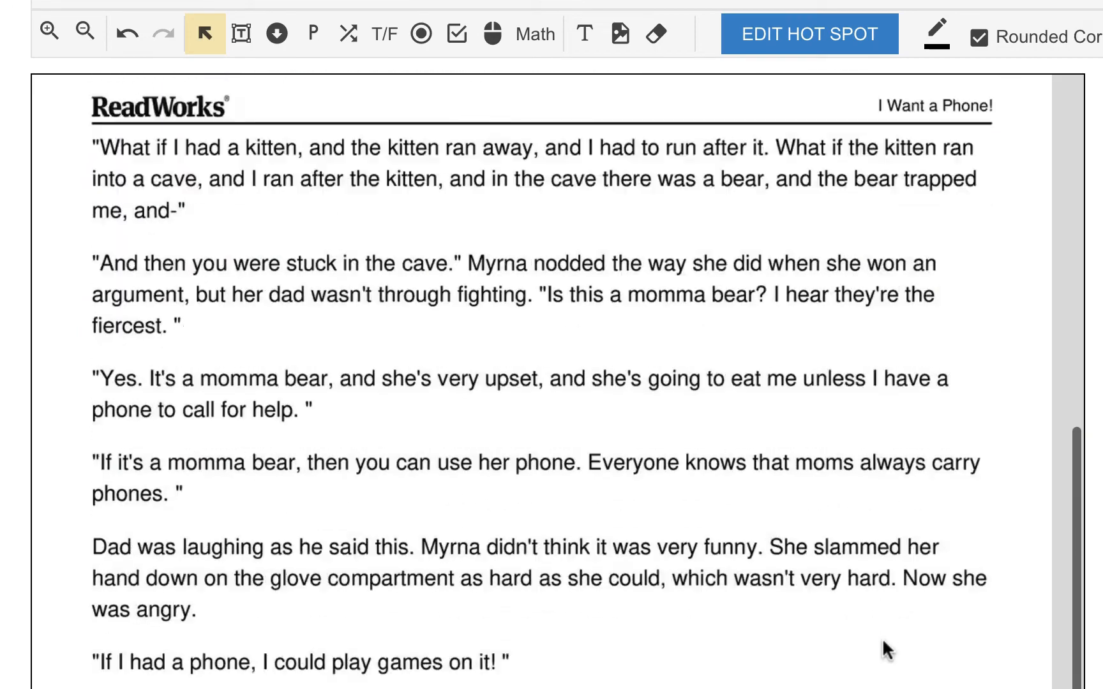
{"action": "scroll", "coordinate": [882, 650], "scroll_direction": "down", "scroll_amount": 2}
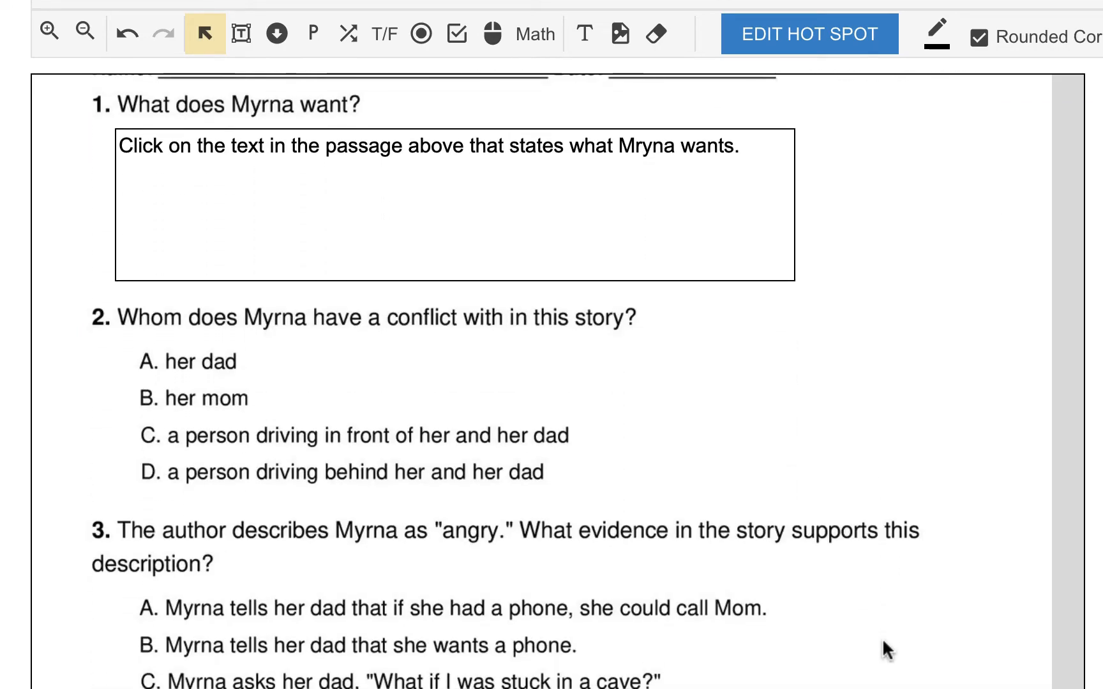
{"action": "scroll", "coordinate": [882, 649], "scroll_direction": "down", "scroll_amount": 1}
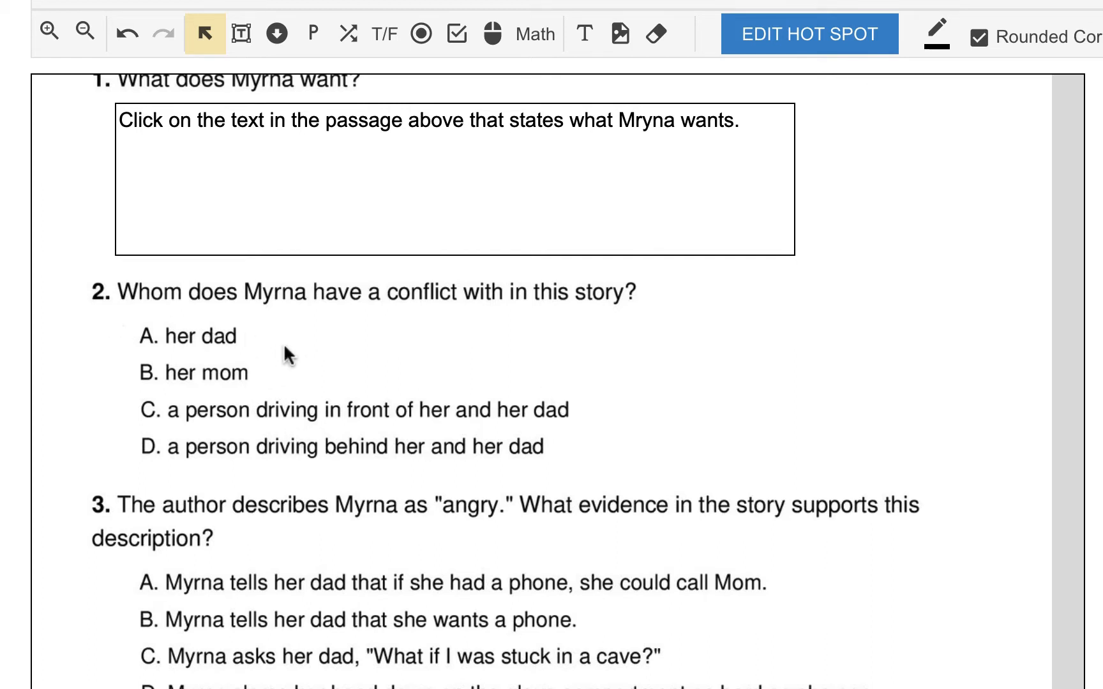
{"action": "left_click", "coordinate": [313, 35]}
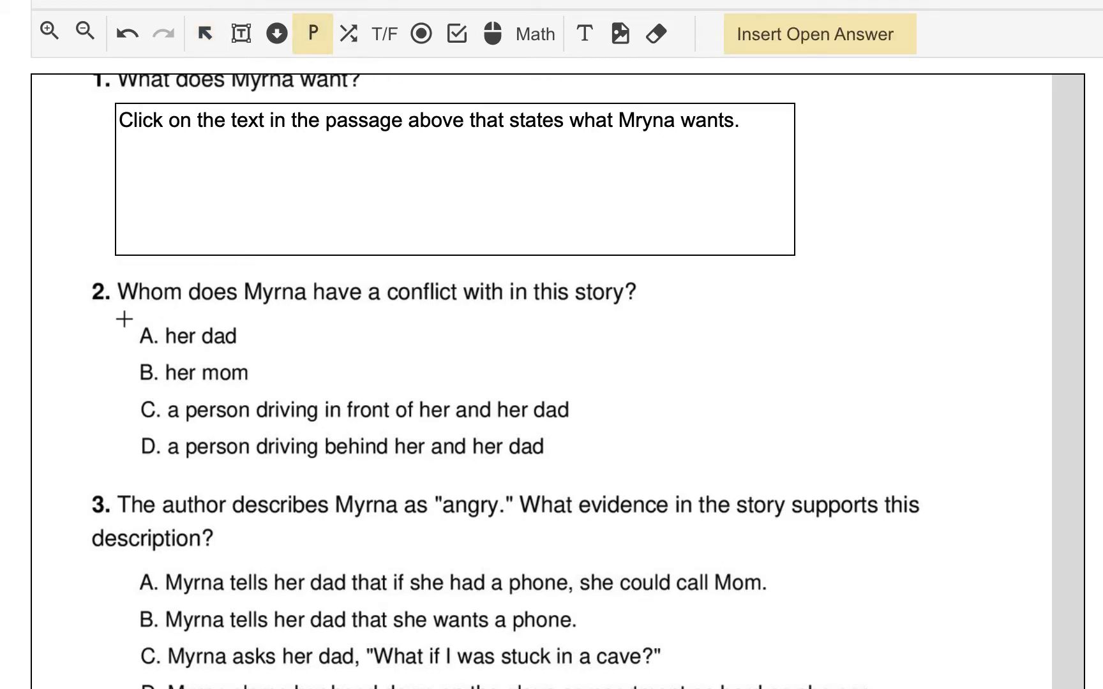
{"action": "left_click_drag", "start_coordinate": [124, 318], "coordinate": [810, 475]}
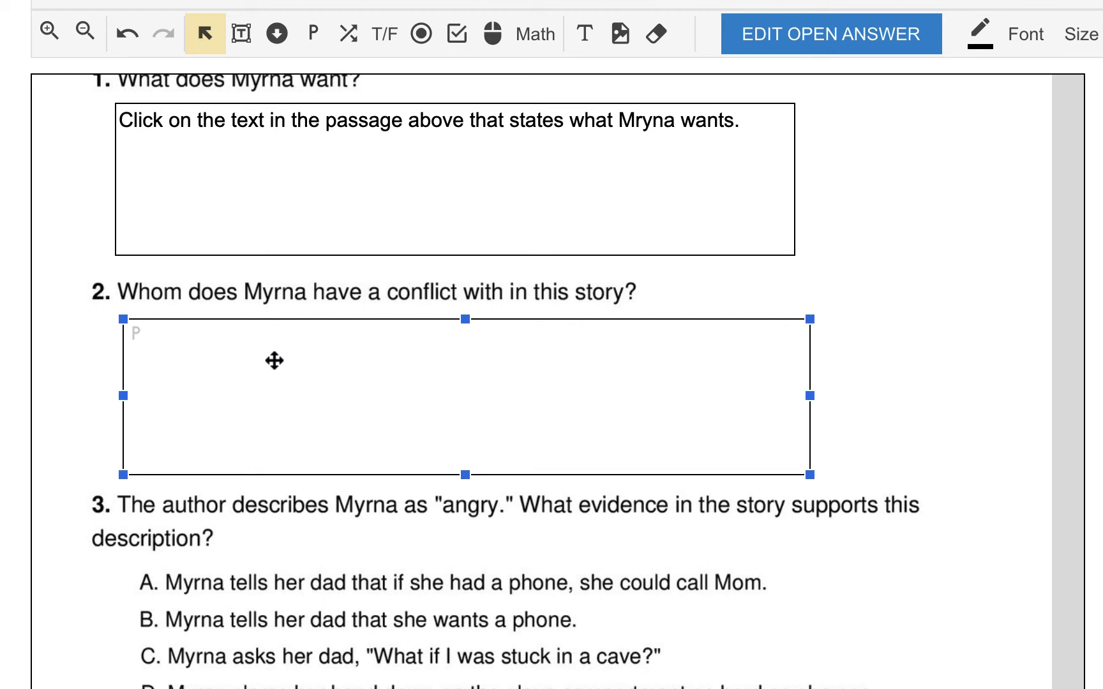
{"action": "scroll", "coordinate": [684, 620], "scroll_direction": "down", "scroll_amount": 2}
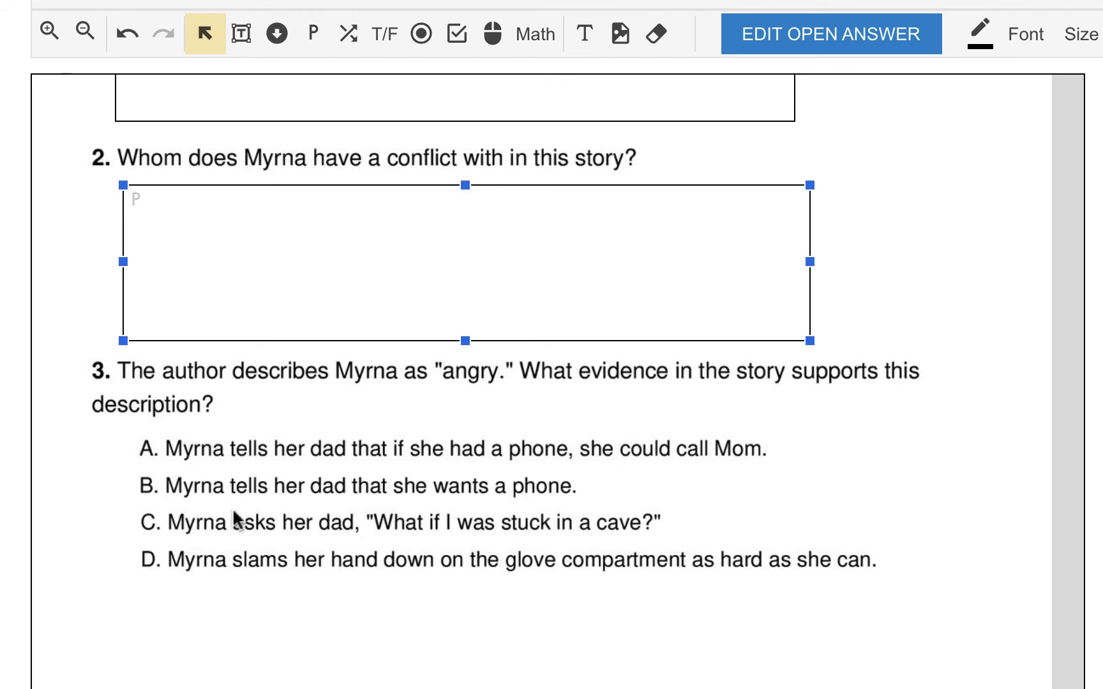
{"action": "scroll", "coordinate": [502, 495], "scroll_direction": "up", "scroll_amount": 3}
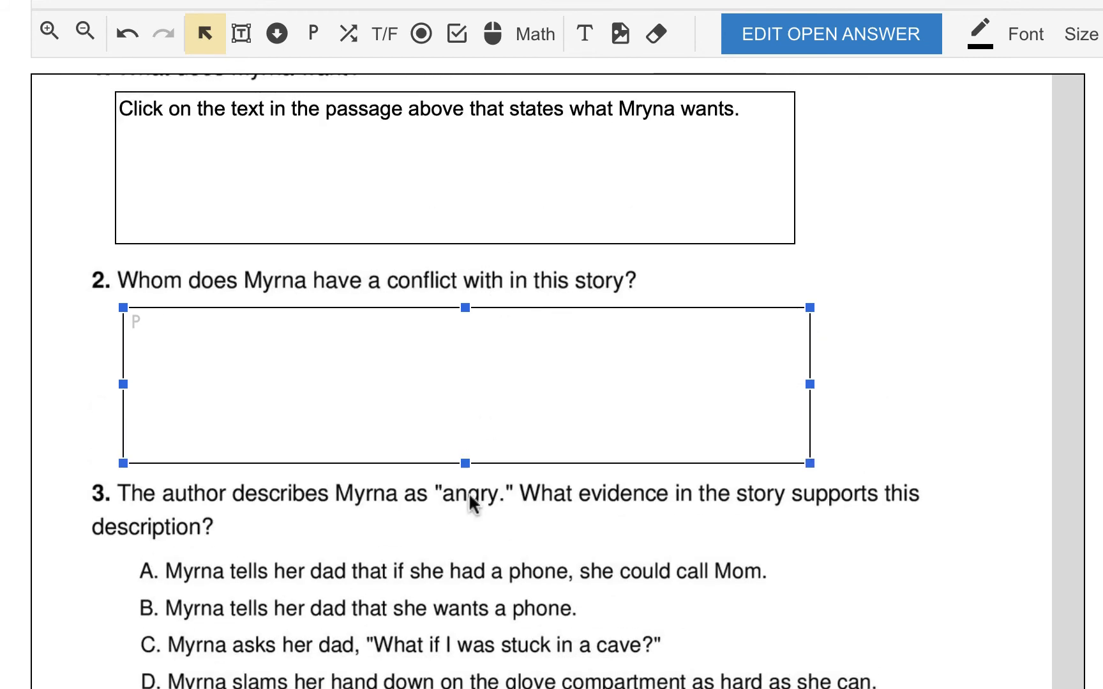
{"action": "scroll", "coordinate": [377, 660], "scroll_direction": "down", "scroll_amount": 3}
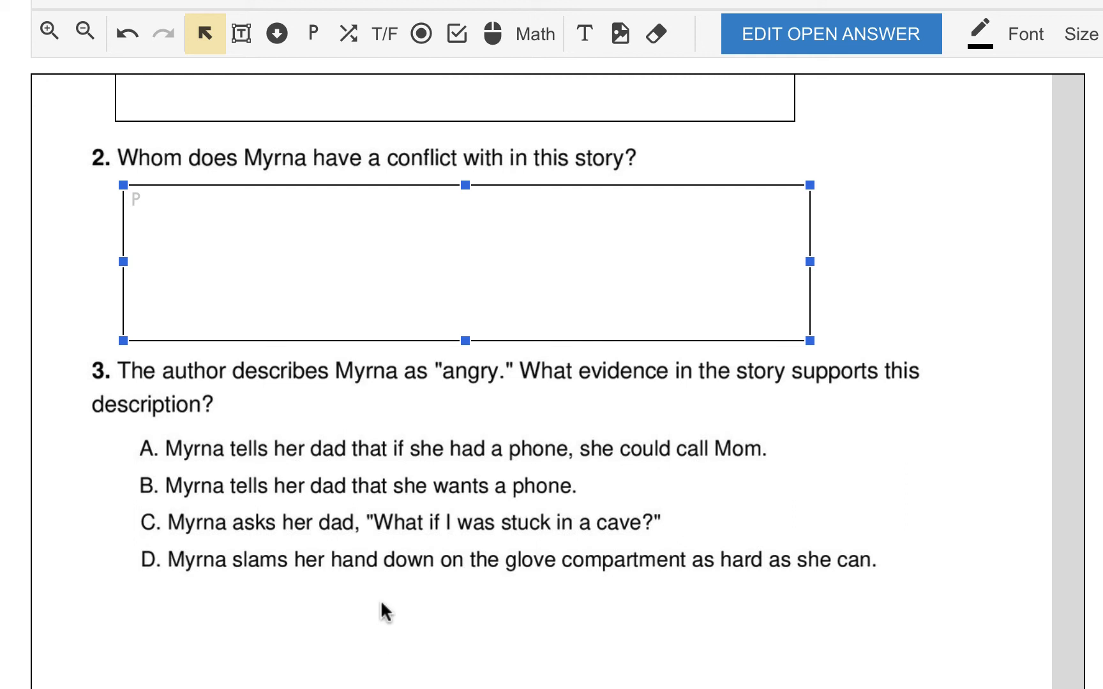
- Cover question 3's choices with text reading "Type in your answer below. Then go to the passage and click on the text evidence that supports your response."
{"action": "left_click", "coordinate": [585, 35]}
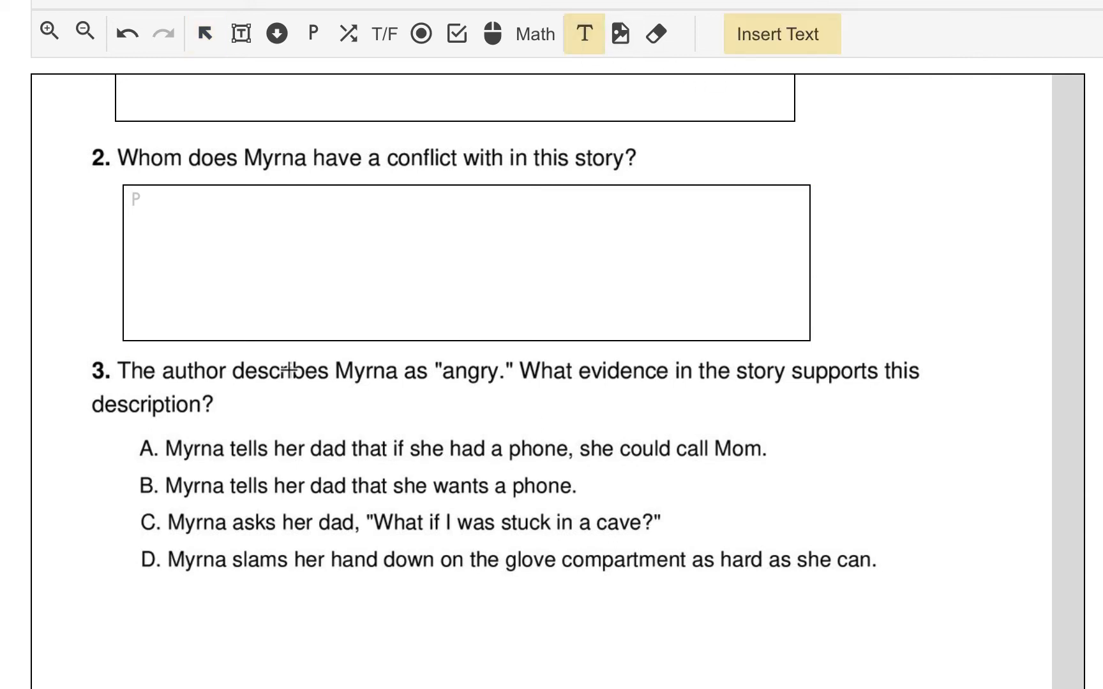
{"action": "left_click_drag", "start_coordinate": [125, 428], "coordinate": [905, 605]}
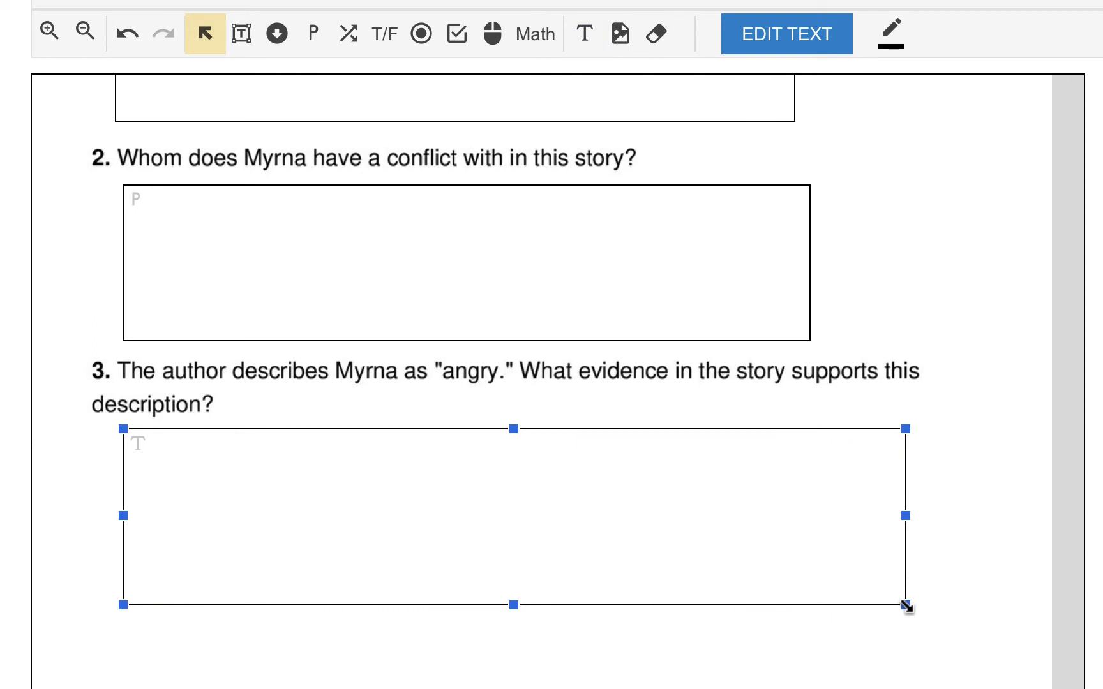
{"action": "double_click", "coordinate": [454, 459]}
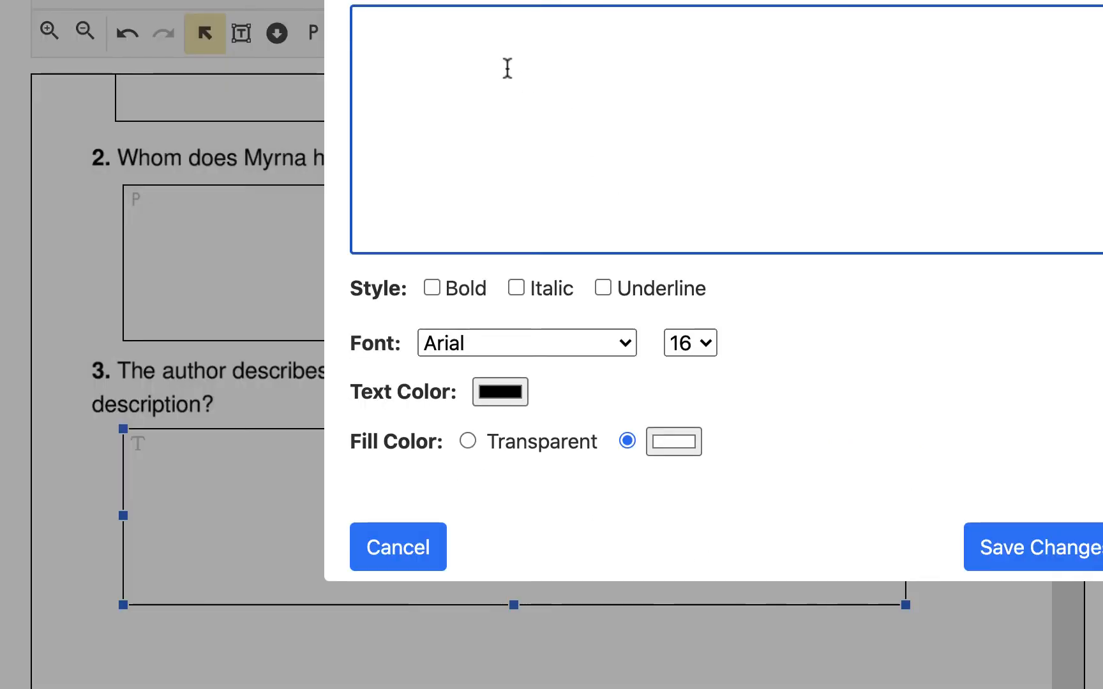
{"action": "type", "text": "Type in your answer below.  Then go to the passage and click on the text evidence that supports your response."}
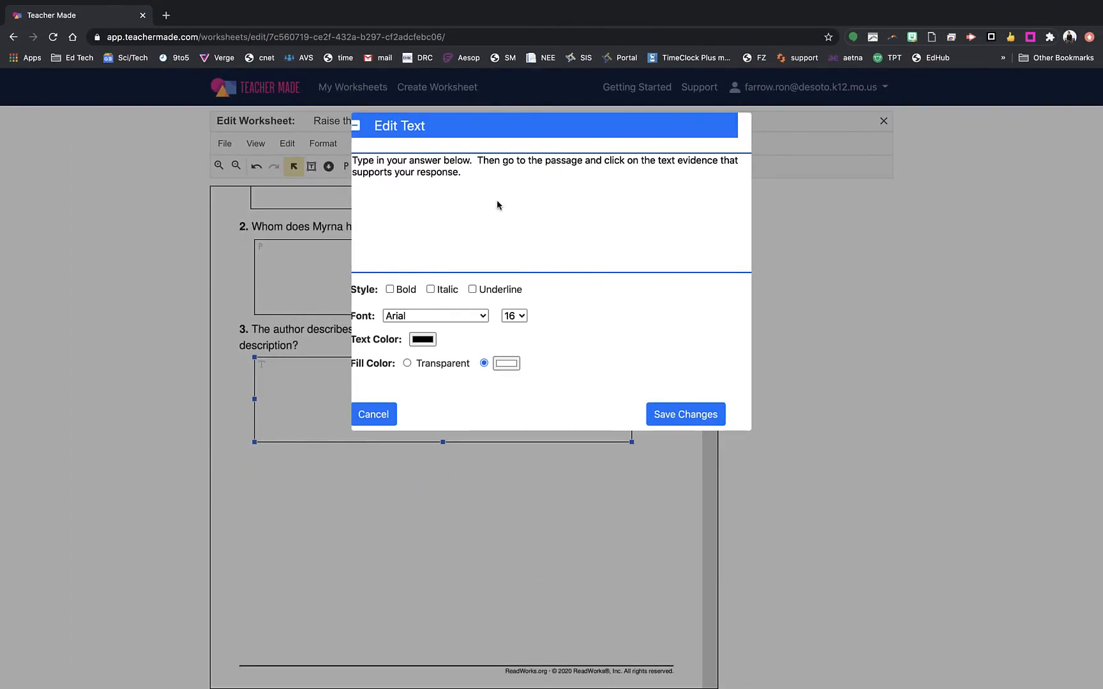
{"action": "left_click", "coordinate": [670, 412]}
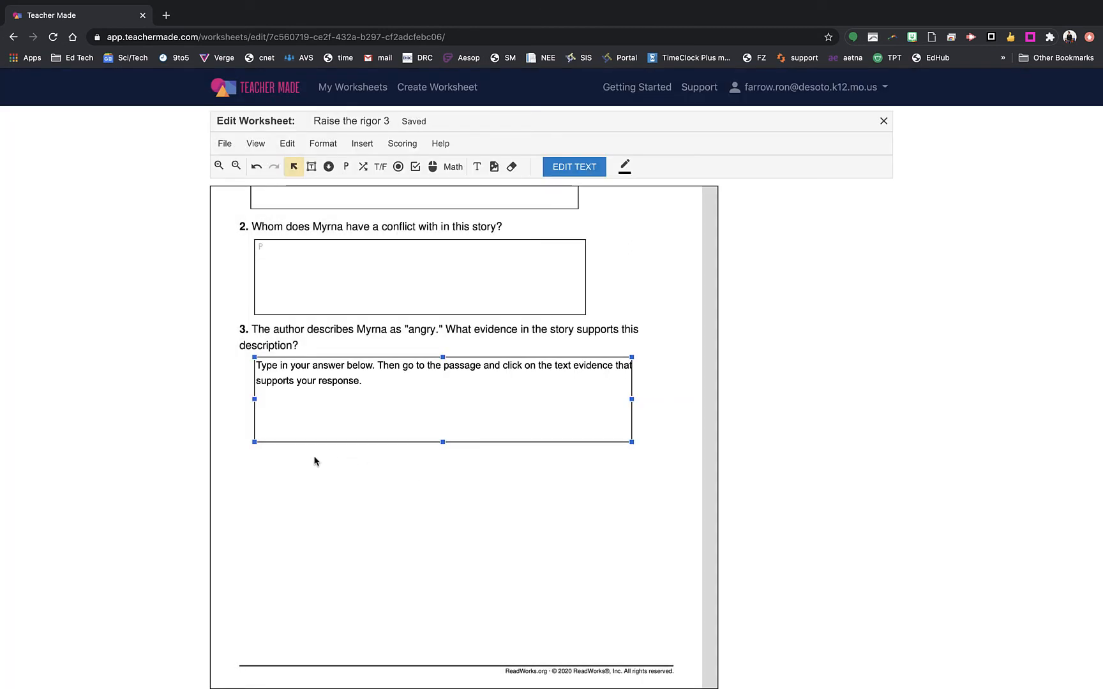
- Add an open answer box of matching width directly below question 3's instruction text box
{"action": "left_click", "coordinate": [346, 166]}
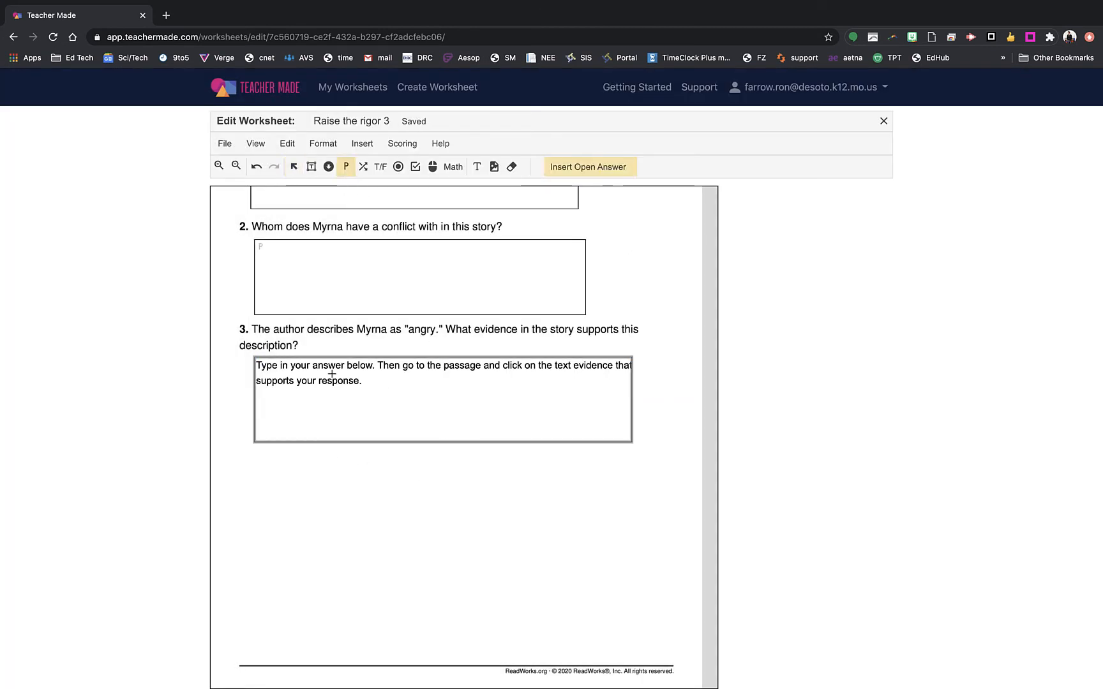
{"action": "left_click_drag", "start_coordinate": [255, 455], "coordinate": [631, 541]}
- Add a hot spot around the whole passage paragraph beginning "Dad was laughing as he said this" and save its scoring settings
{"action": "scroll", "coordinate": [678, 389], "scroll_direction": "up", "scroll_amount": 15}
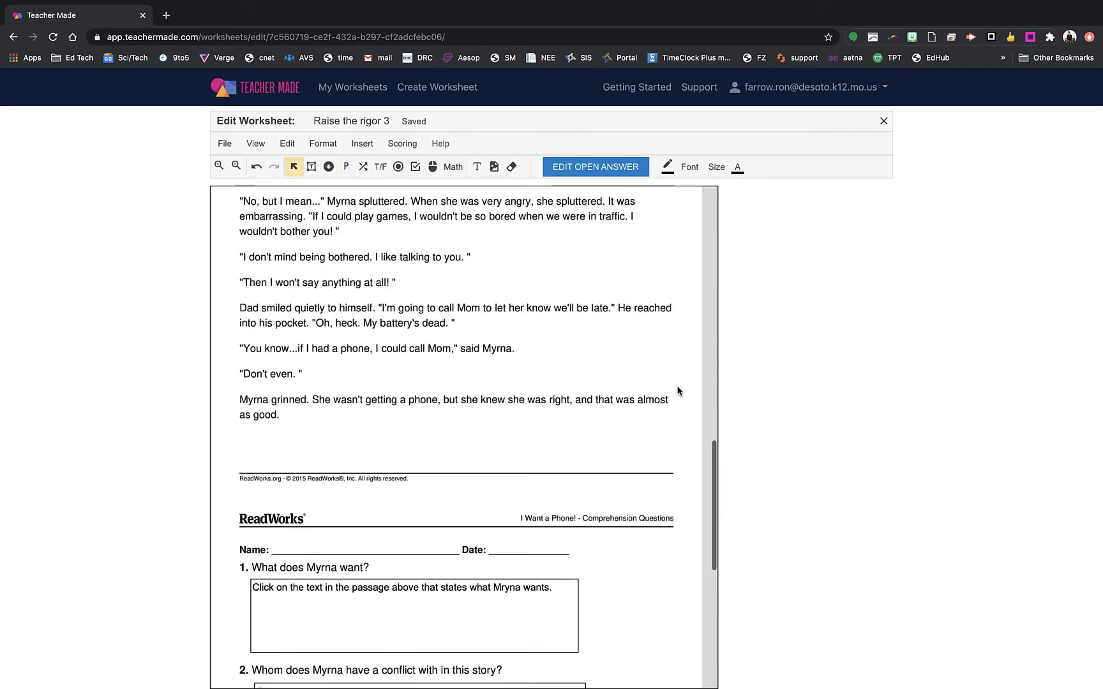
{"action": "scroll", "coordinate": [677, 390], "scroll_direction": "up", "scroll_amount": 2}
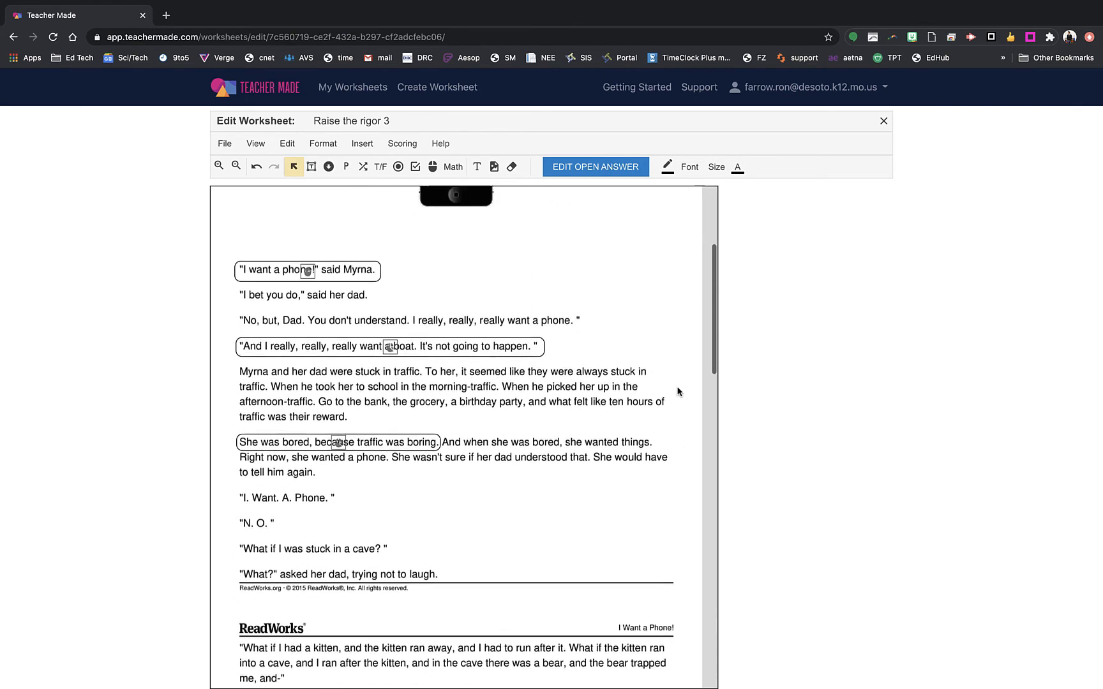
{"action": "scroll", "coordinate": [678, 390], "scroll_direction": "up", "scroll_amount": 1}
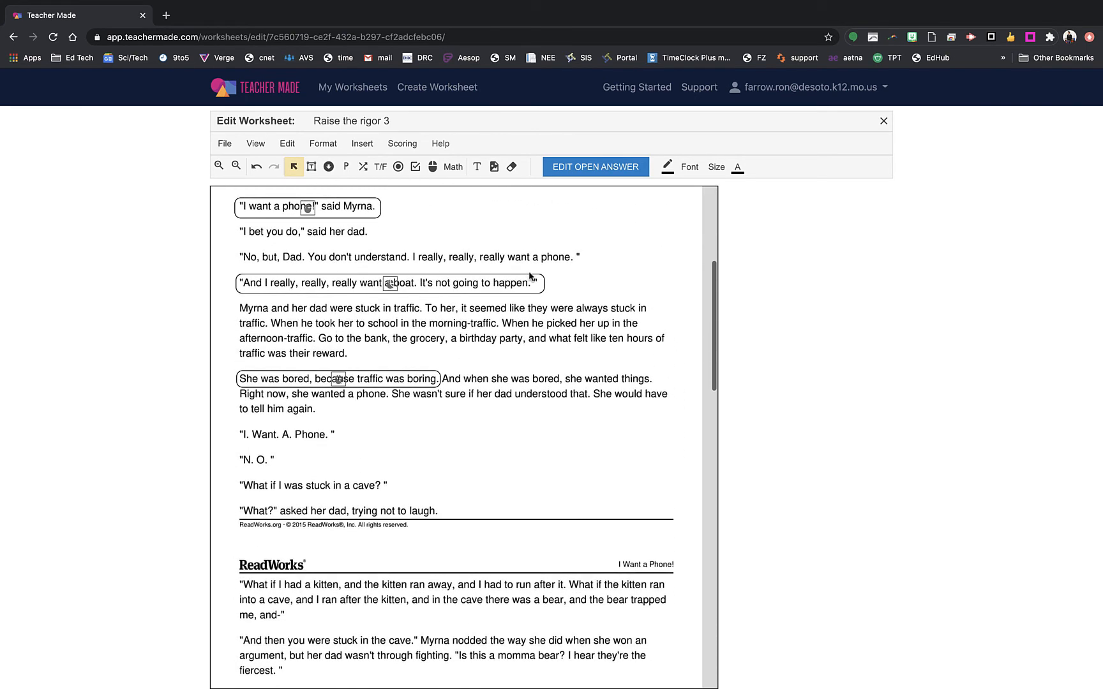
{"action": "left_click", "coordinate": [433, 167]}
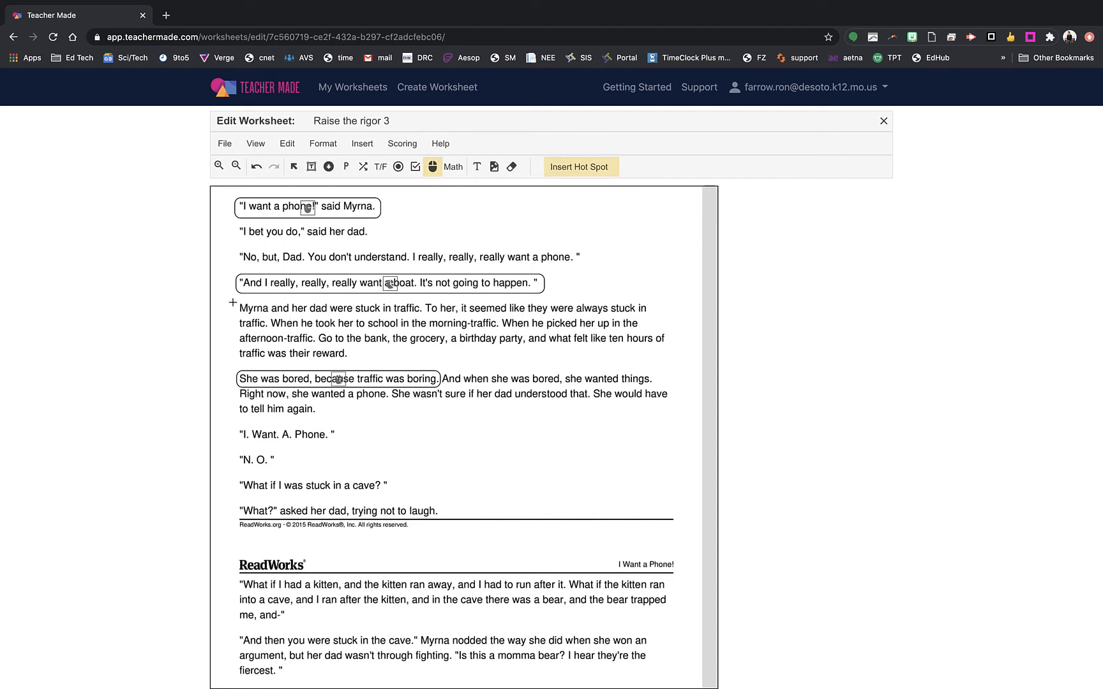
{"action": "scroll", "coordinate": [233, 303], "scroll_direction": "down", "scroll_amount": 8}
{"action": "left_click_drag", "start_coordinate": [233, 295], "coordinate": [678, 339]}
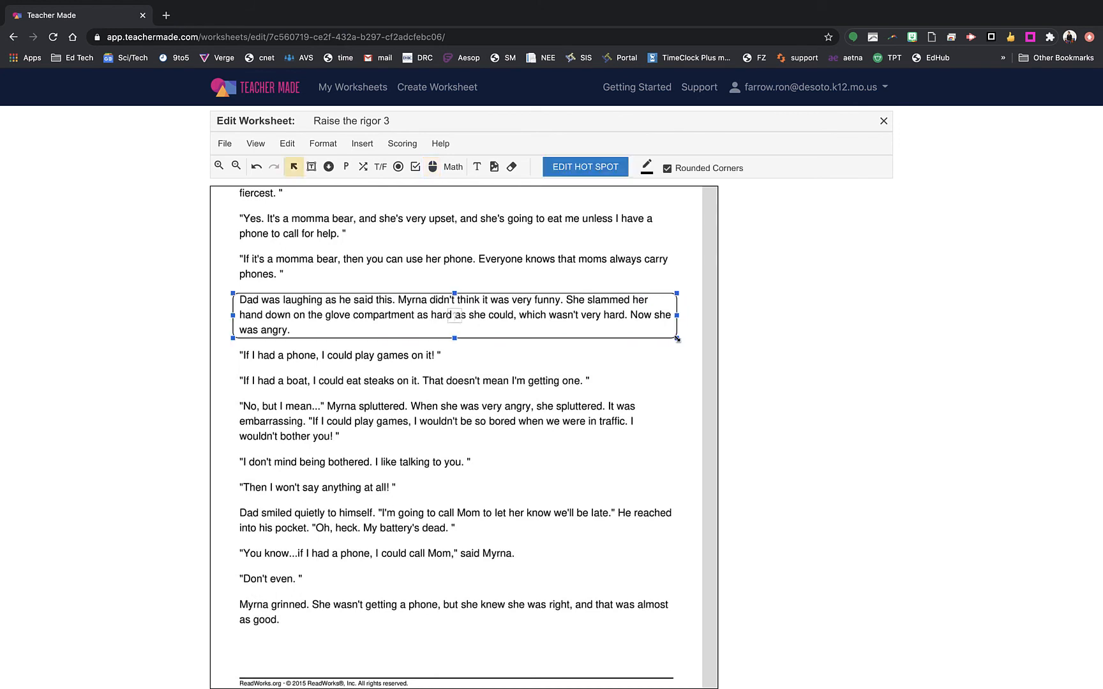
{"action": "left_click", "coordinate": [593, 171]}
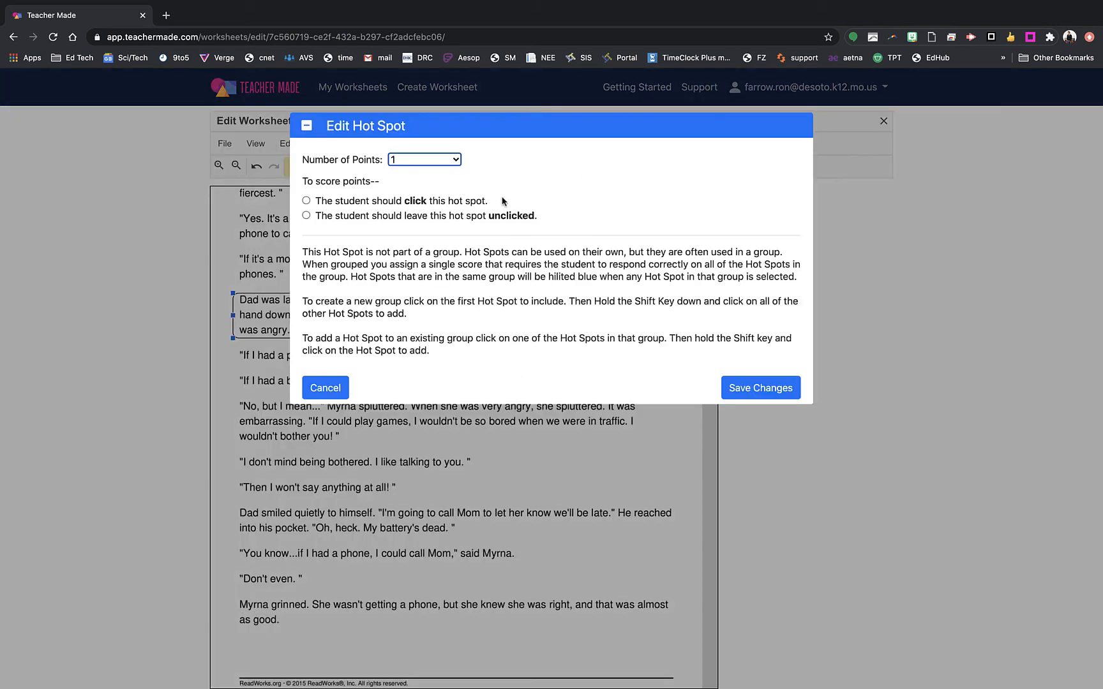
{"action": "left_click", "coordinate": [724, 380]}
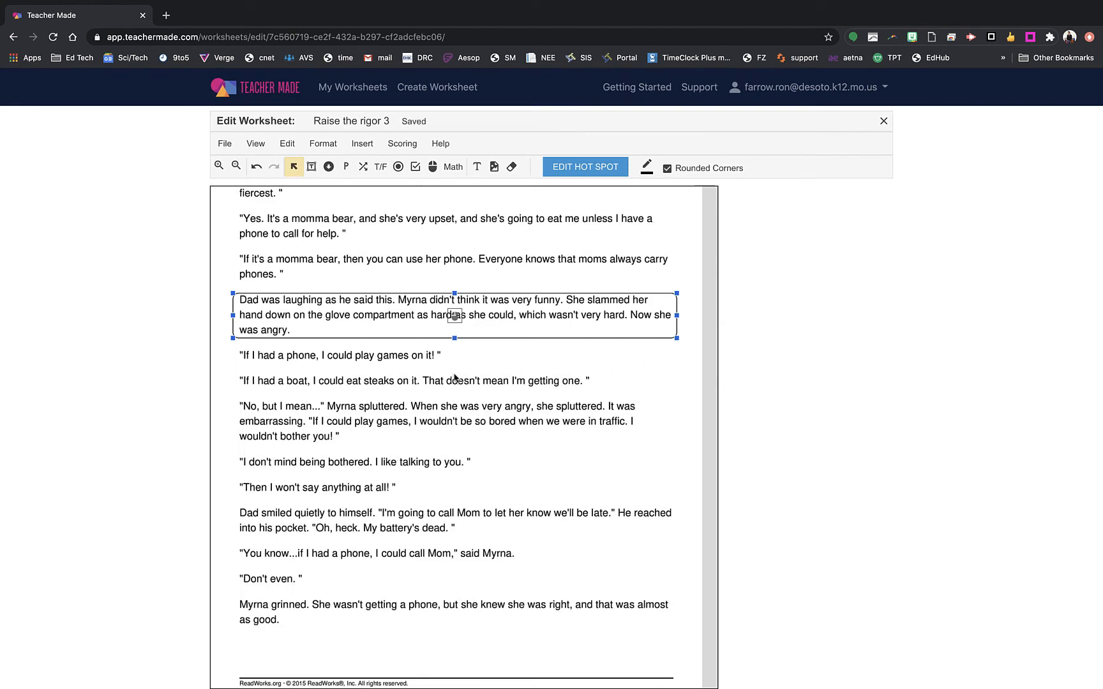
- Group the hot spots on "Myrna and her dad were stuck in traffic.", "What if I was stuck in a cave?" and the "Dad was laughing" paragraph
{"action": "scroll", "coordinate": [639, 403], "scroll_direction": "up", "scroll_amount": 8}
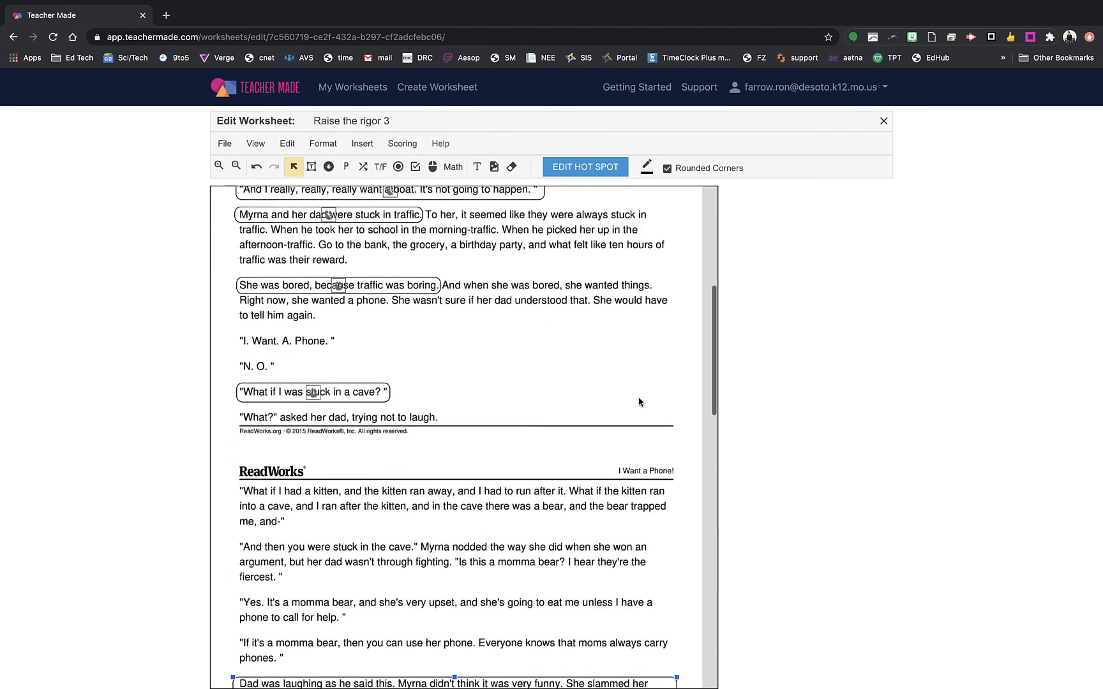
{"action": "scroll", "coordinate": [636, 390], "scroll_direction": "down", "scroll_amount": 1}
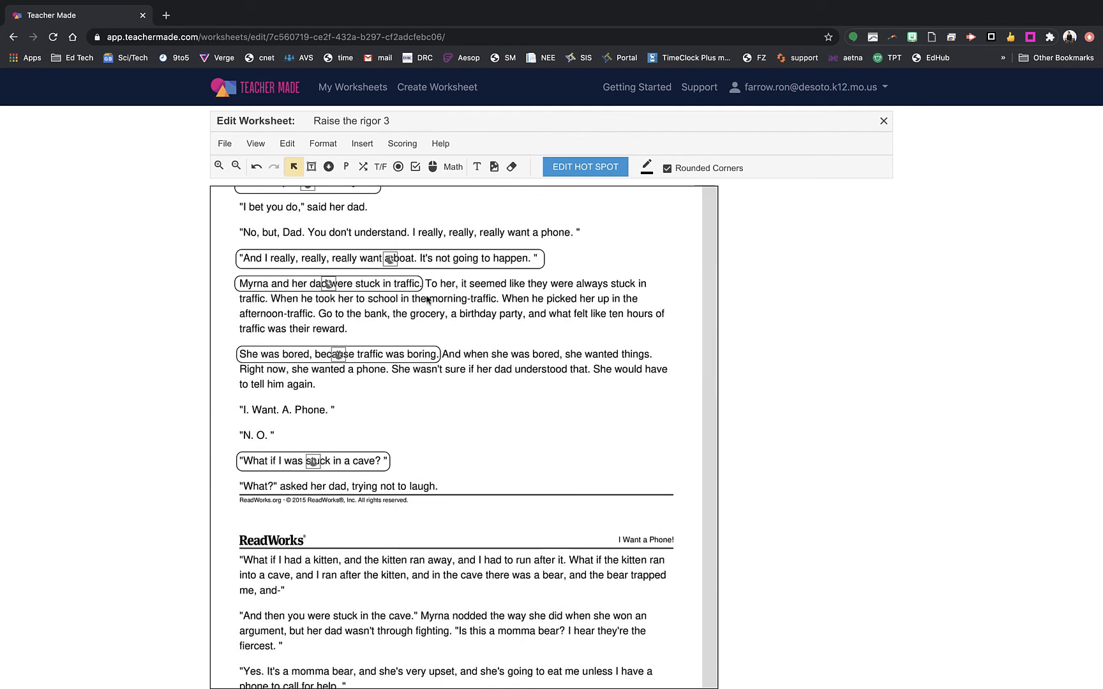
{"action": "left_click", "coordinate": [348, 287]}
{"action": "left_click", "coordinate": [362, 264]}
{"action": "left_click", "coordinate": [356, 261]}
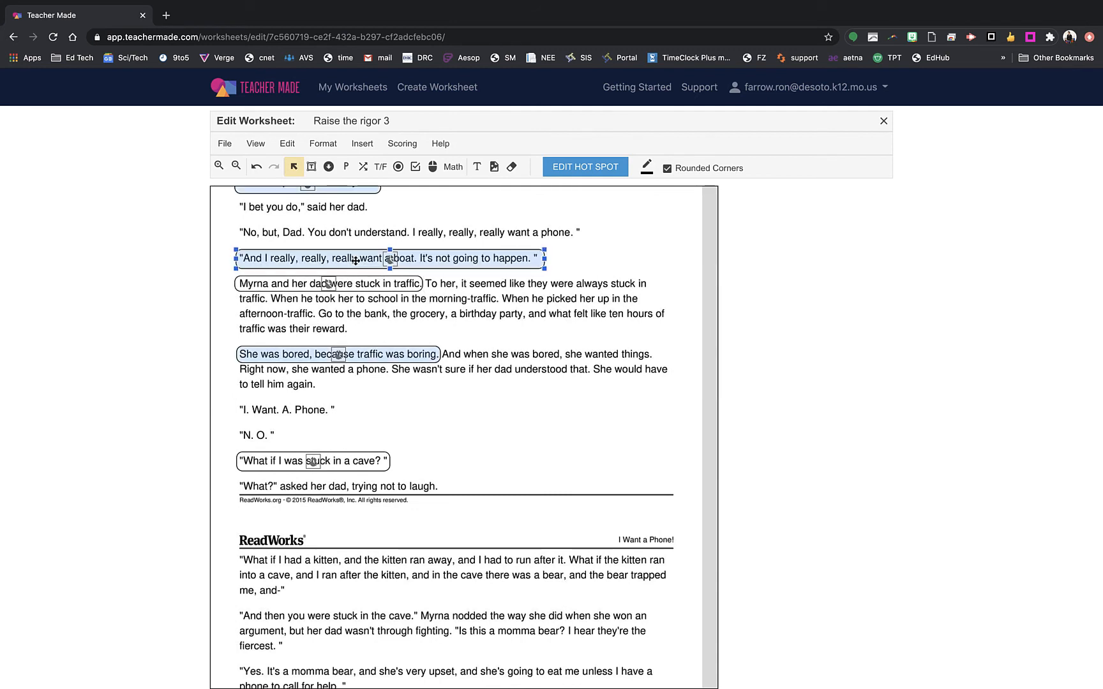
{"action": "left_click", "coordinate": [377, 289]}
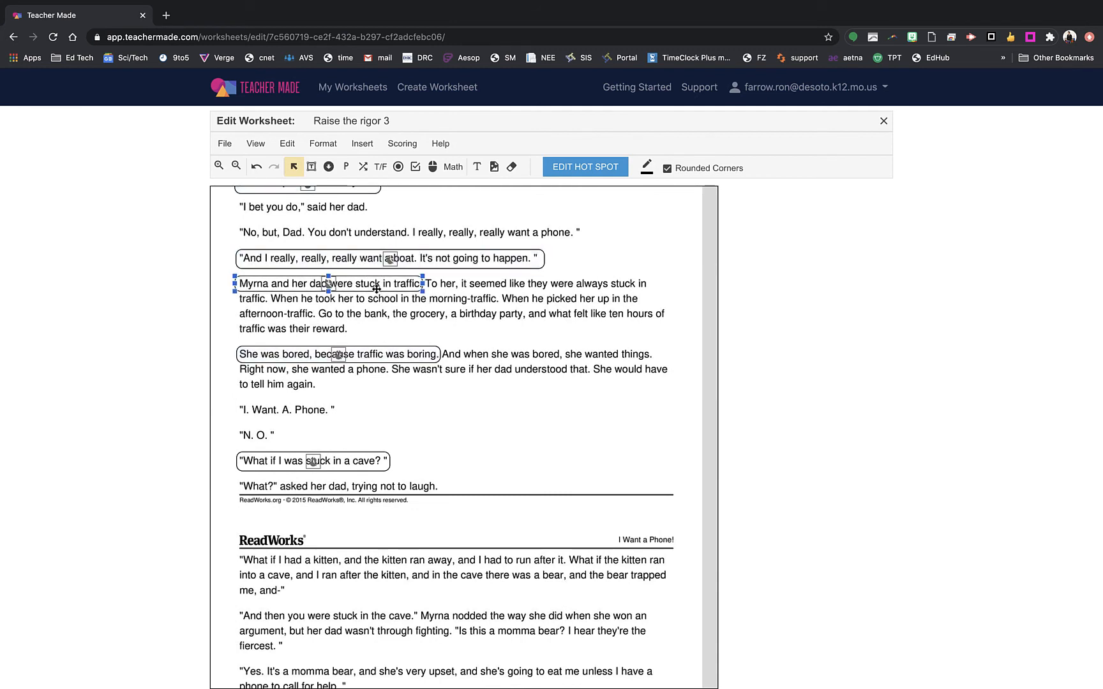
{"action": "left_click", "coordinate": [359, 462]}
{"action": "scroll", "coordinate": [502, 486], "scroll_direction": "down", "scroll_amount": 3}
{"action": "left_click", "coordinate": [490, 522]}
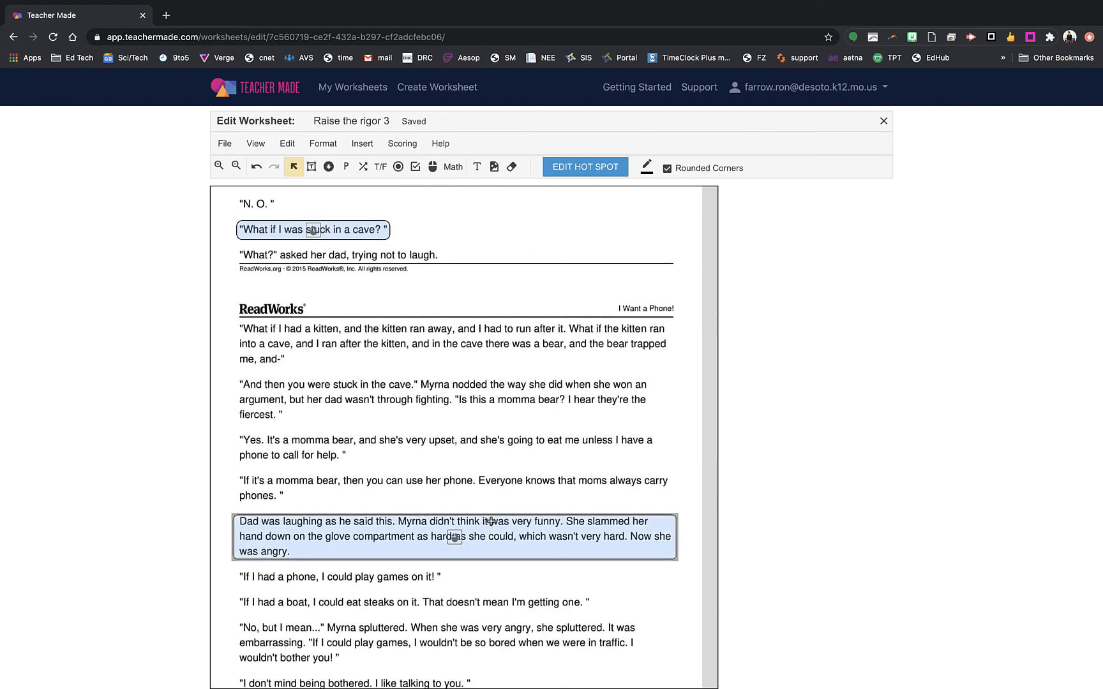
{"action": "scroll", "coordinate": [680, 533], "scroll_direction": "down", "scroll_amount": 15}
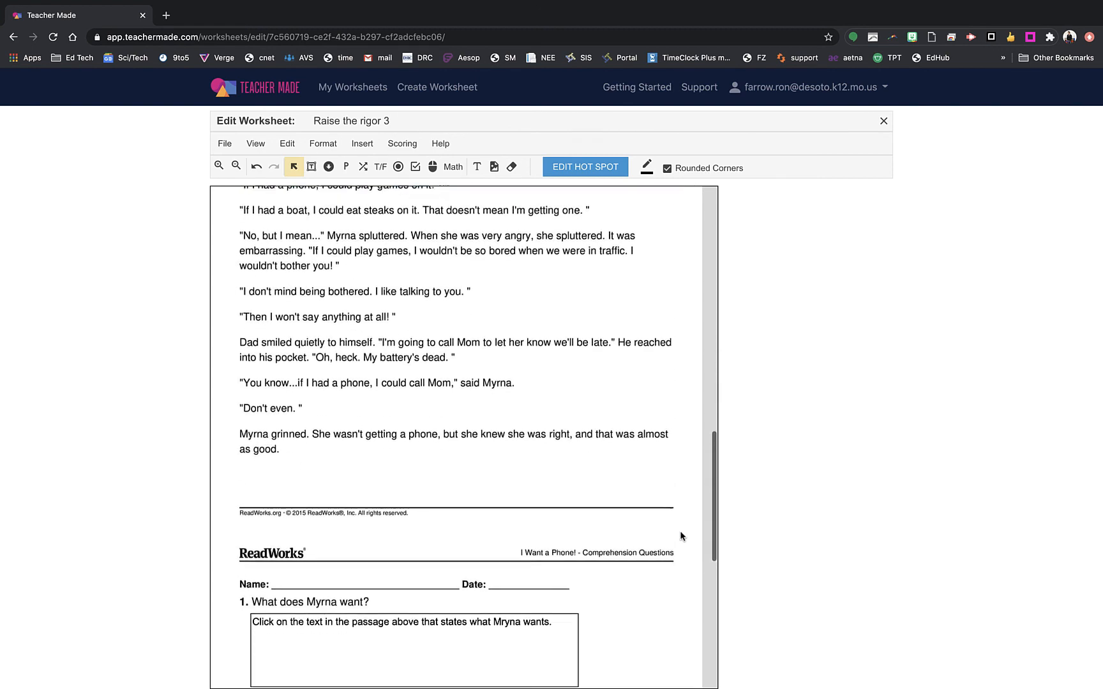
{"action": "scroll", "coordinate": [680, 531], "scroll_direction": "up", "scroll_amount": 1}
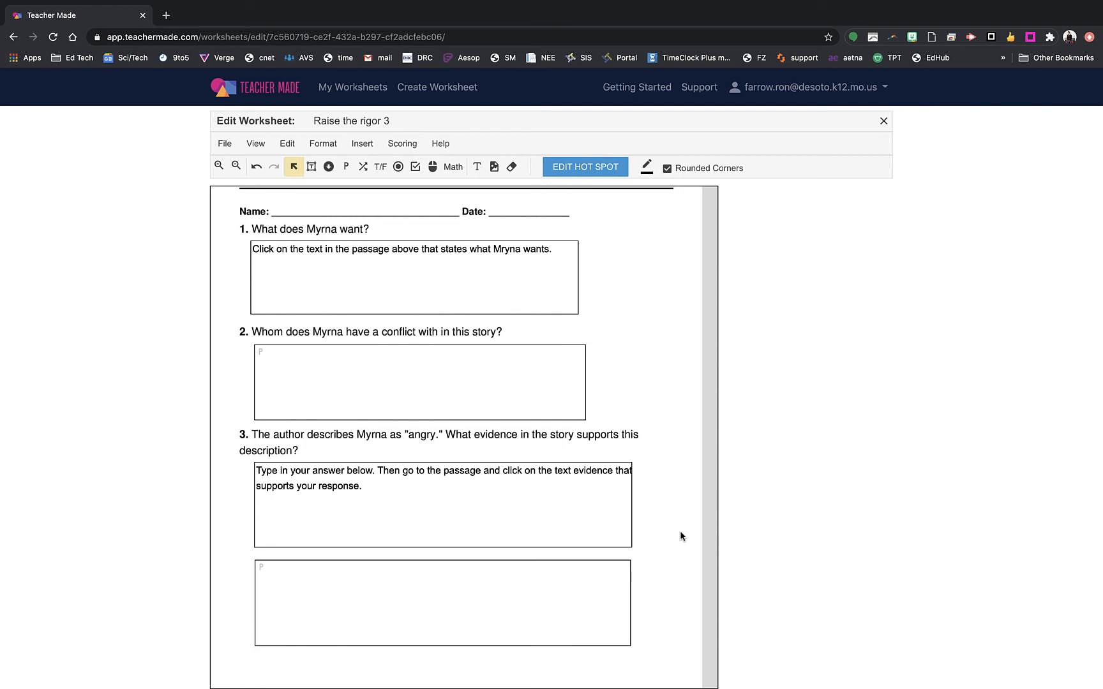
{"action": "scroll", "coordinate": [680, 537], "scroll_direction": "down", "scroll_amount": 1}
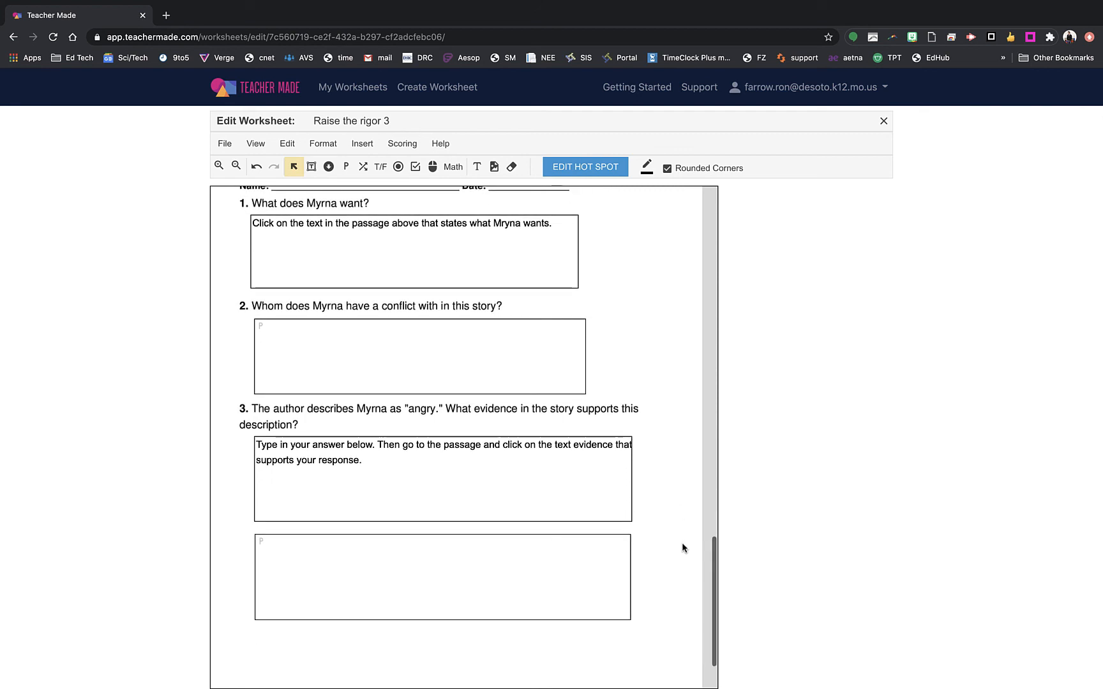